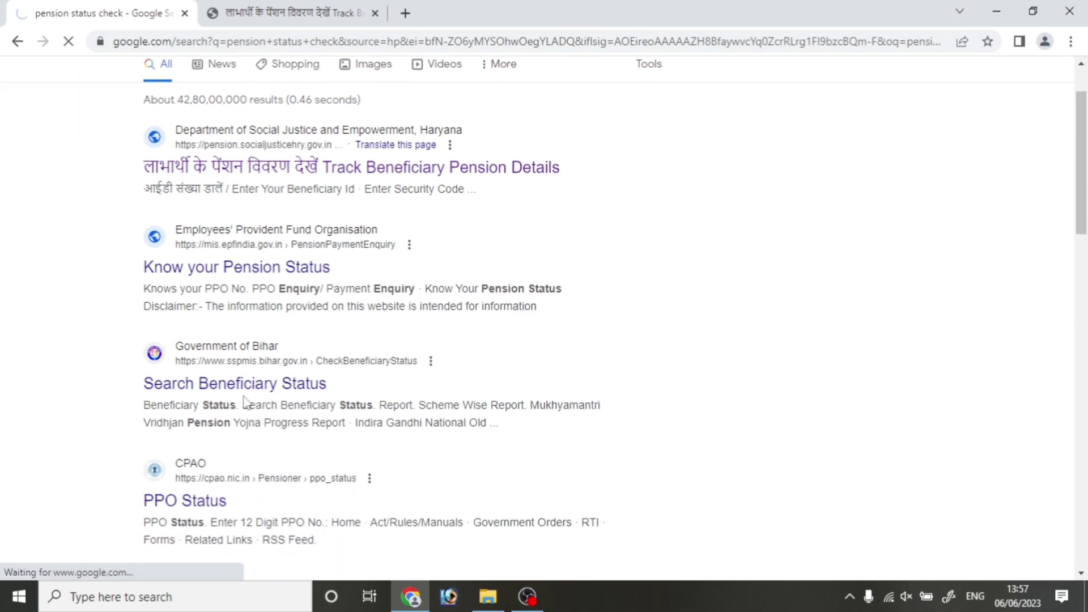
View the Haryana Track Beneficiary Pension Details page and EPFO's Know your Pension Status page in separate tabs, closing each one.
click(266, 12)
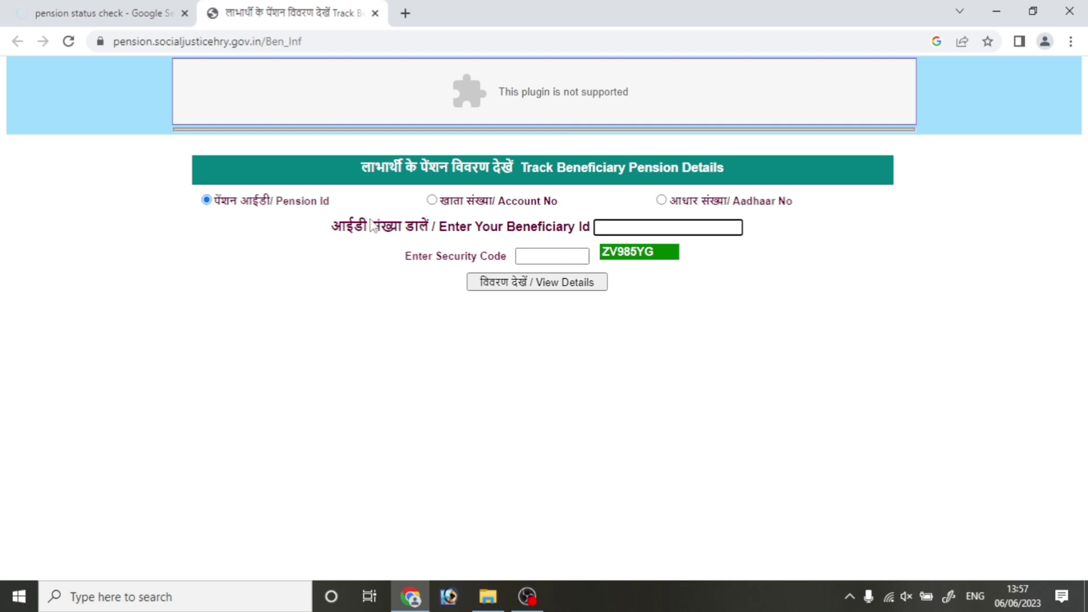
click(375, 13)
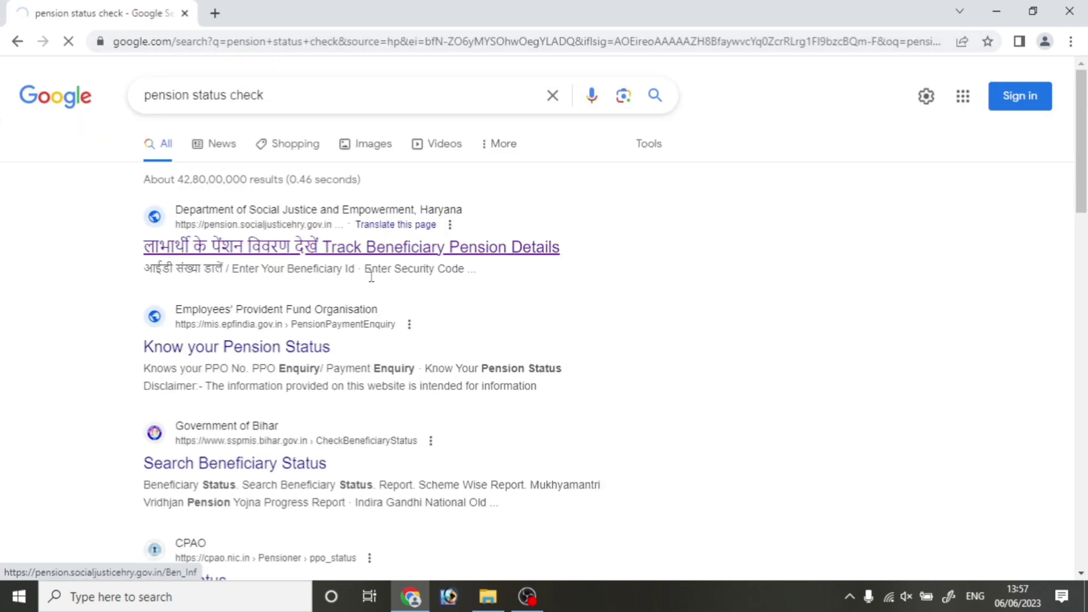
scroll(220, 369, down, 1)
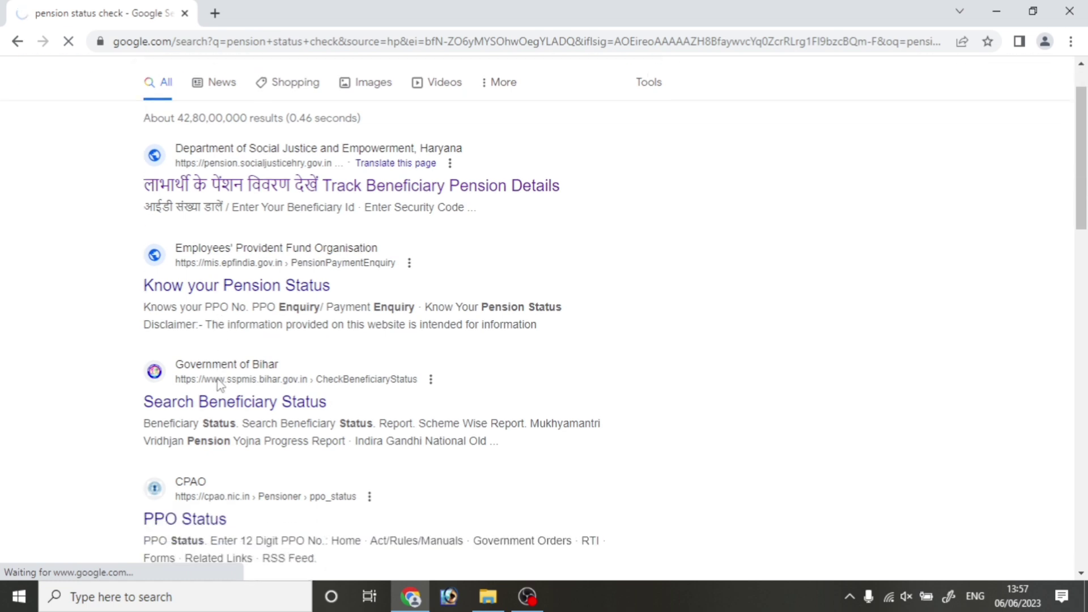
right_click(228, 268)
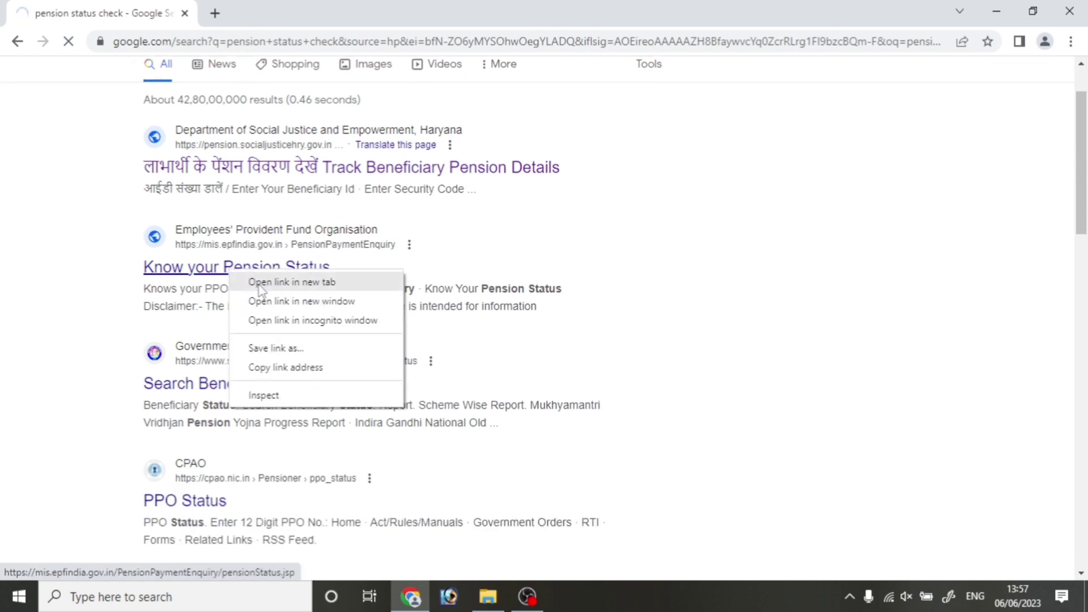
click(278, 284)
key(ctrl+Tab)
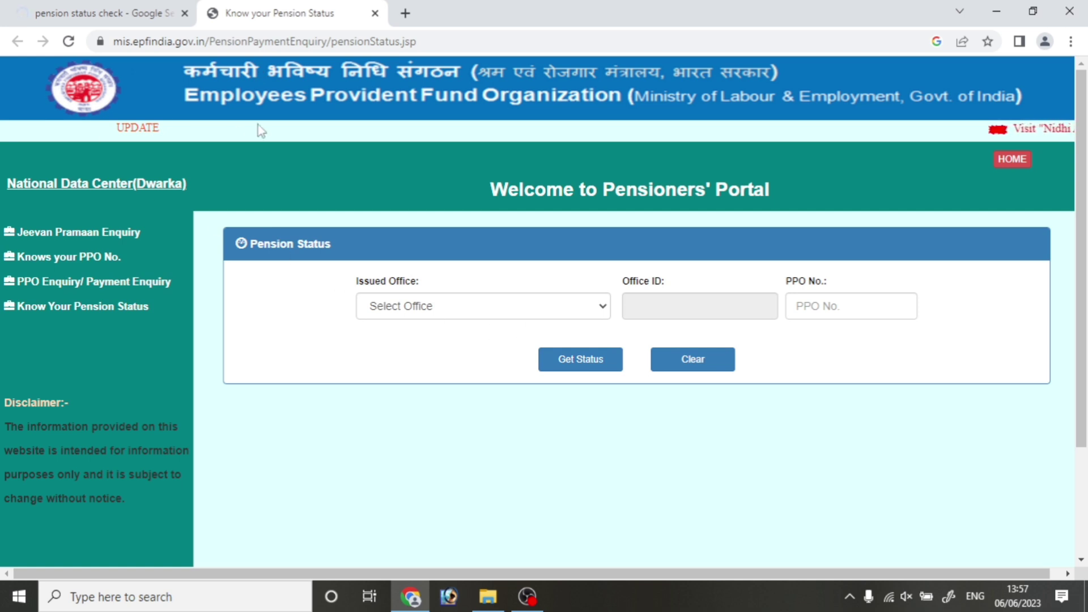
click(374, 13)
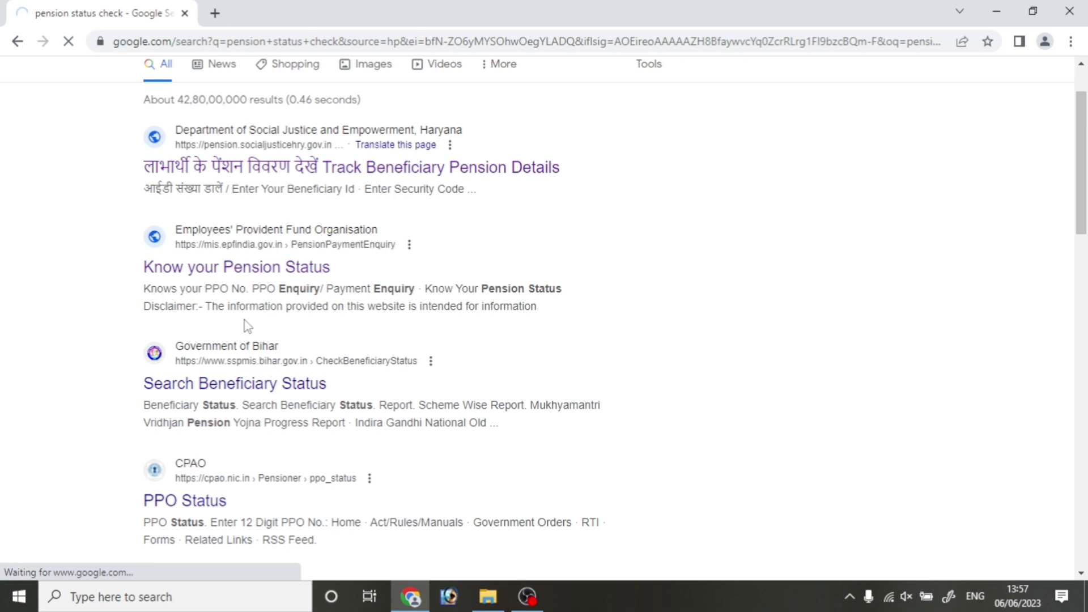
Look at CPAO's PPO Status page from the search results and return to the results.
scroll(239, 421, down, 1)
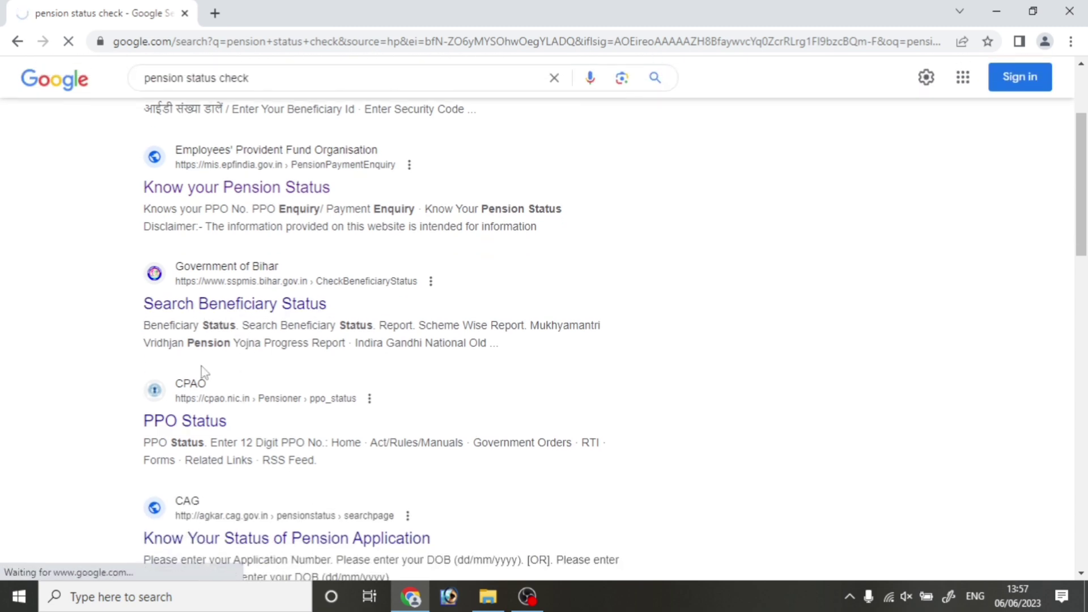
scroll(196, 377, down, 2)
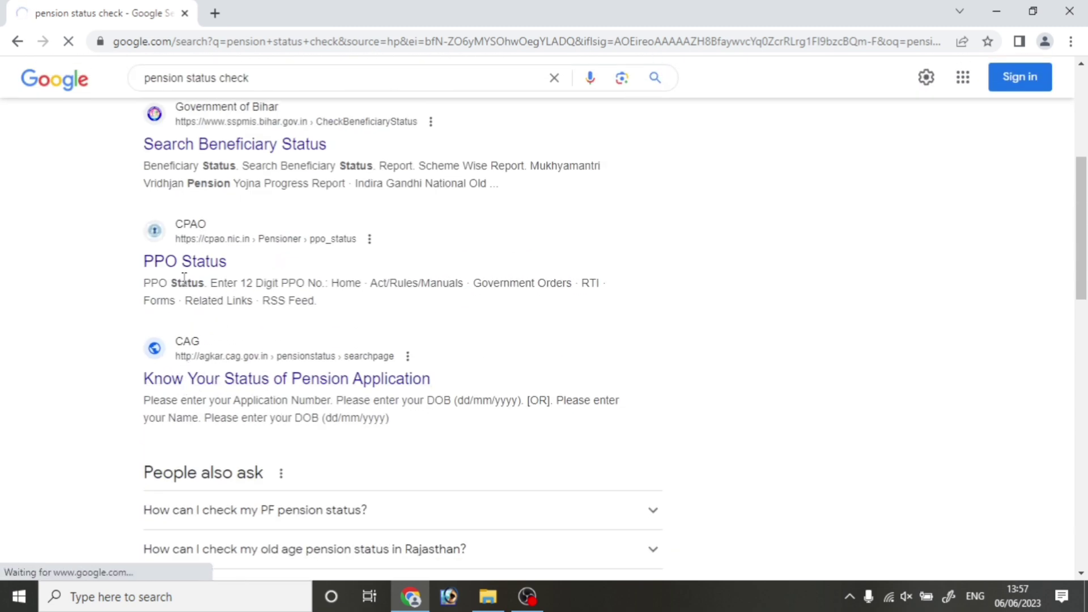
scroll(208, 266, up, 1)
scroll(208, 267, up, 1)
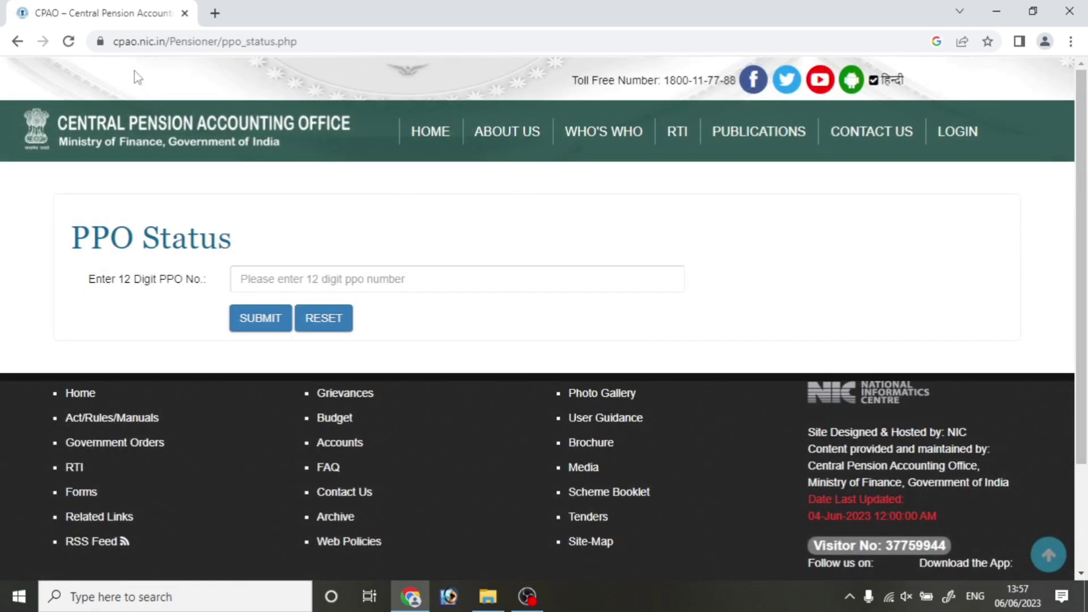
click(18, 41)
Find the NSAP site in the results and set its beneficiary pension payment search to Sanction Order No/Application No.
scroll(242, 204, down, 5)
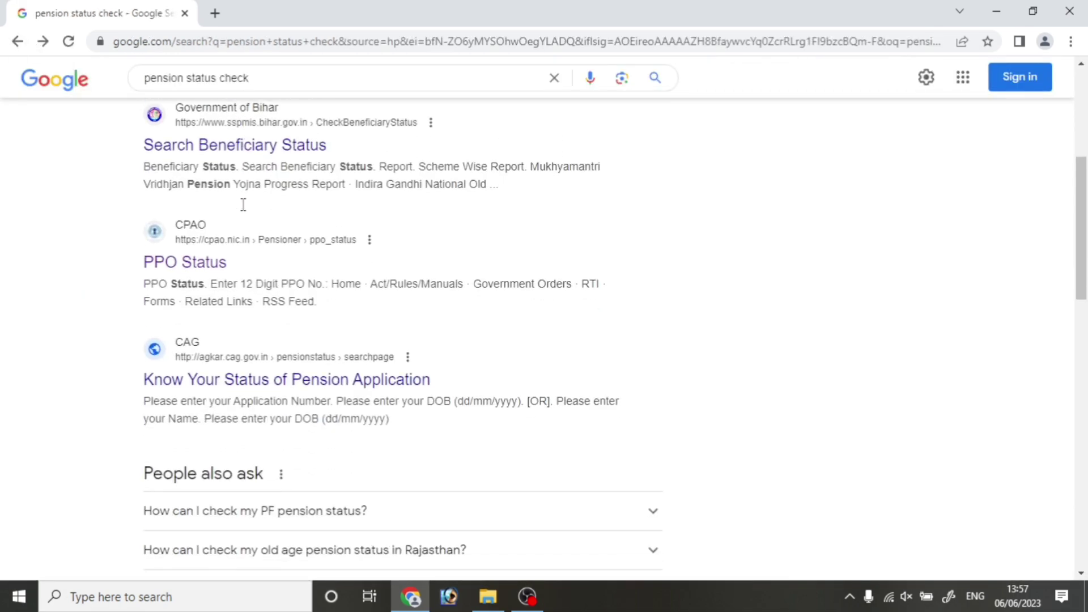
scroll(244, 207, down, 4)
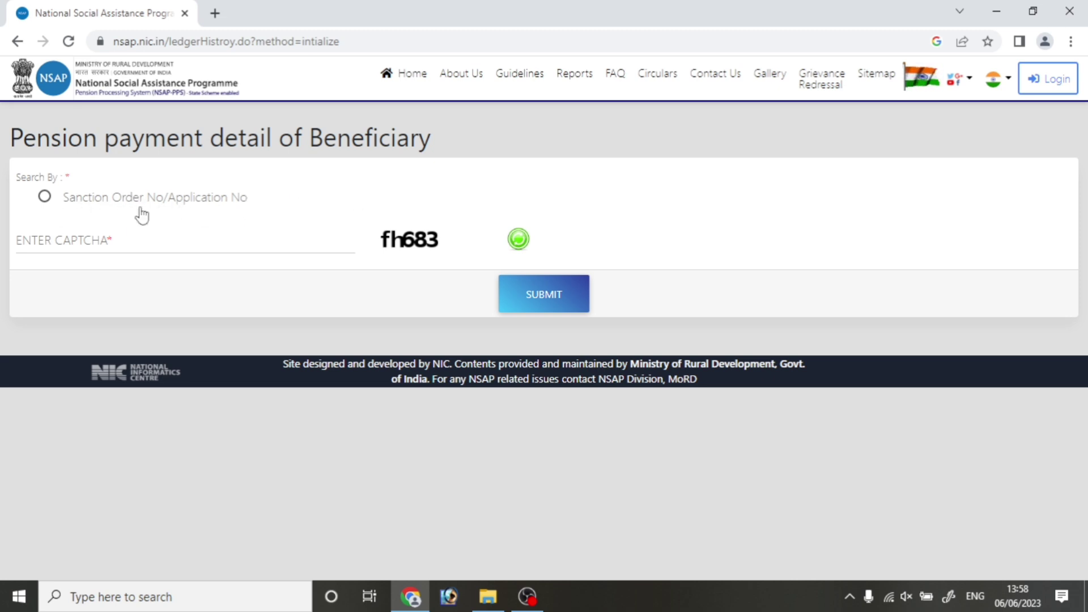
click(45, 198)
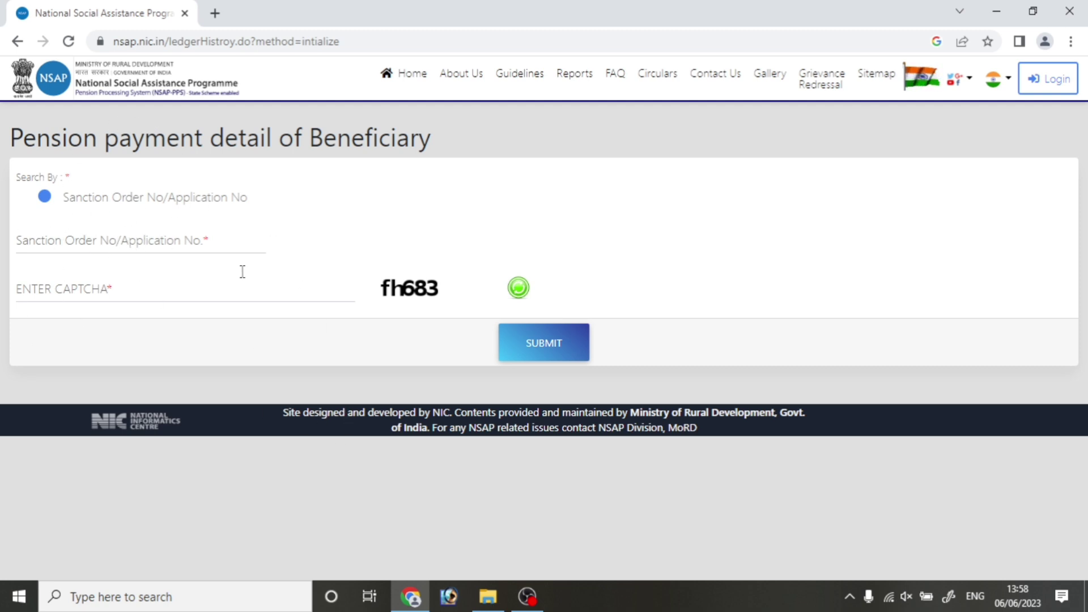
Search Google for "pension status check" in a new tab.
click(215, 13)
text(g)
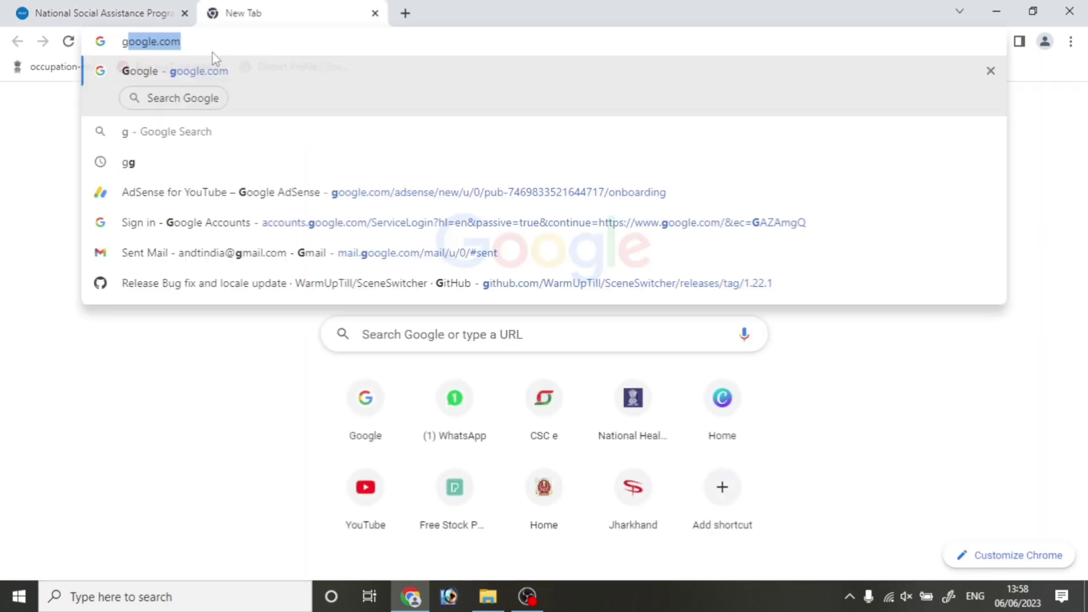
key(Return)
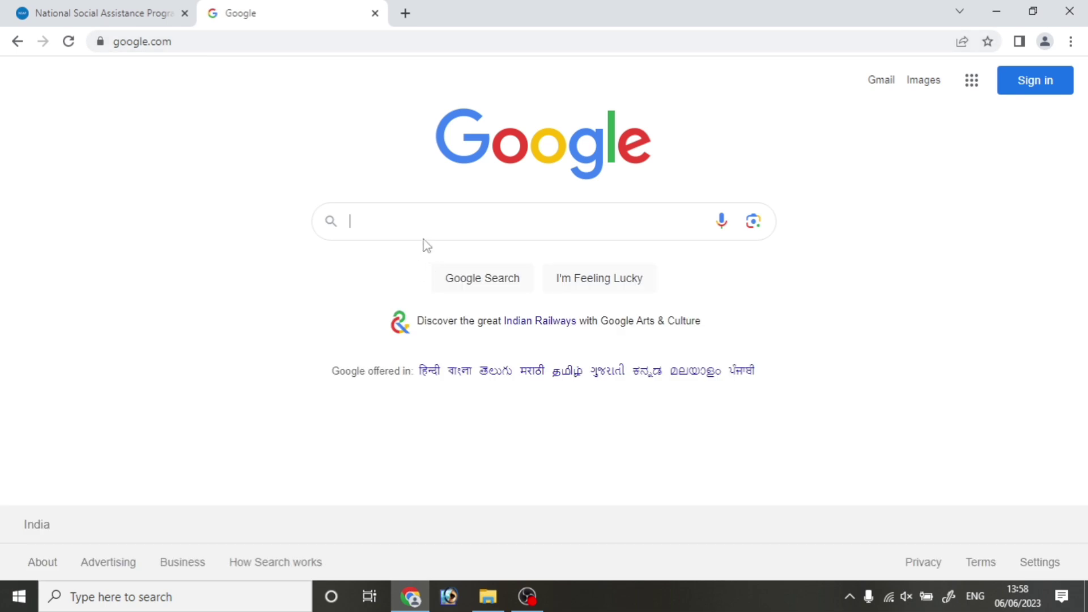
click(423, 226)
text(pens)
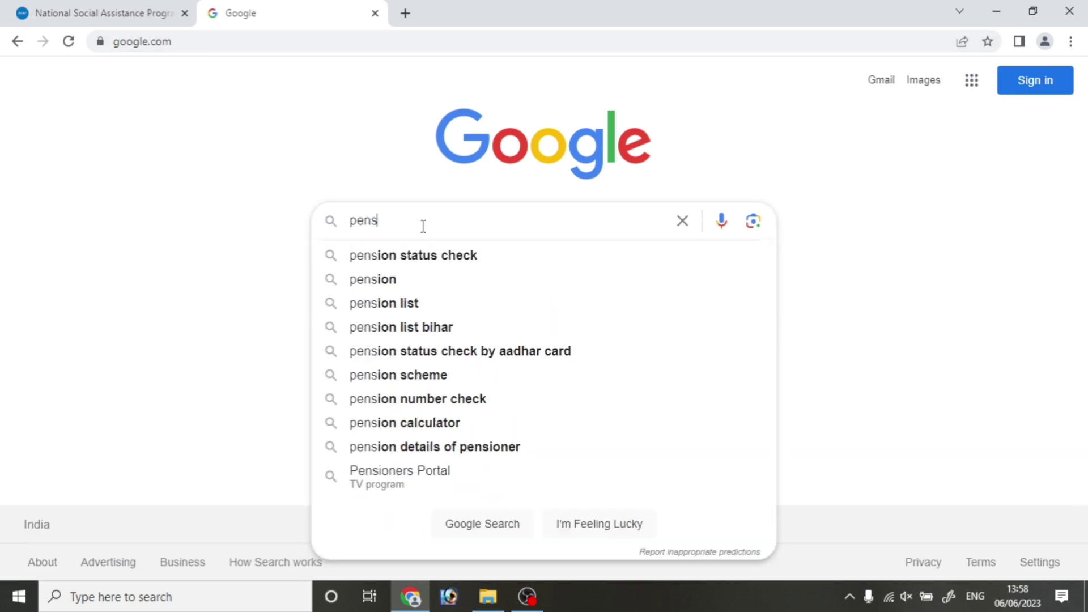
text(ion s)
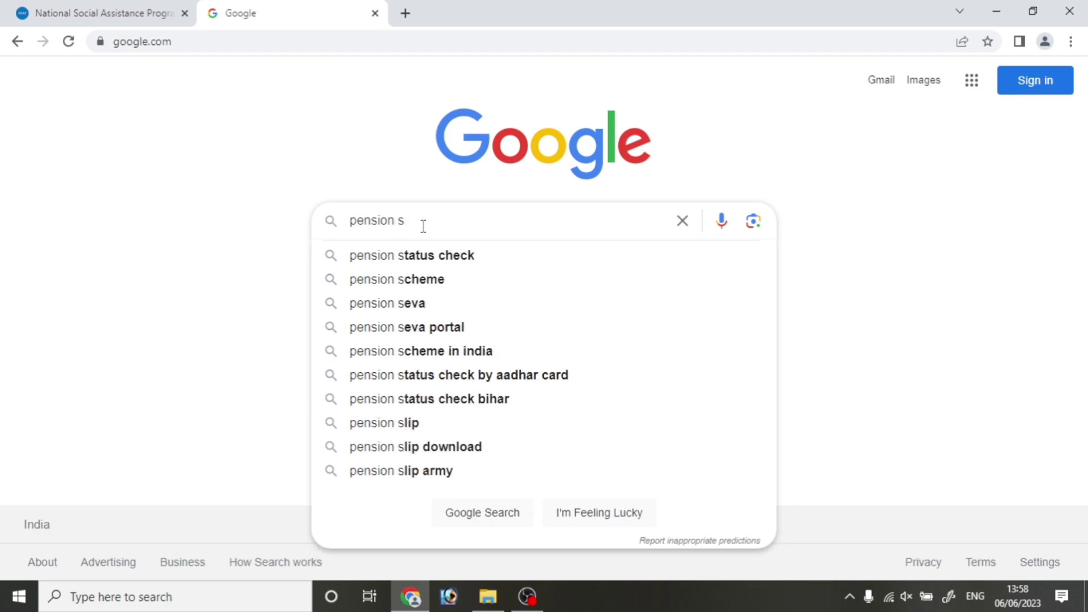
click(436, 262)
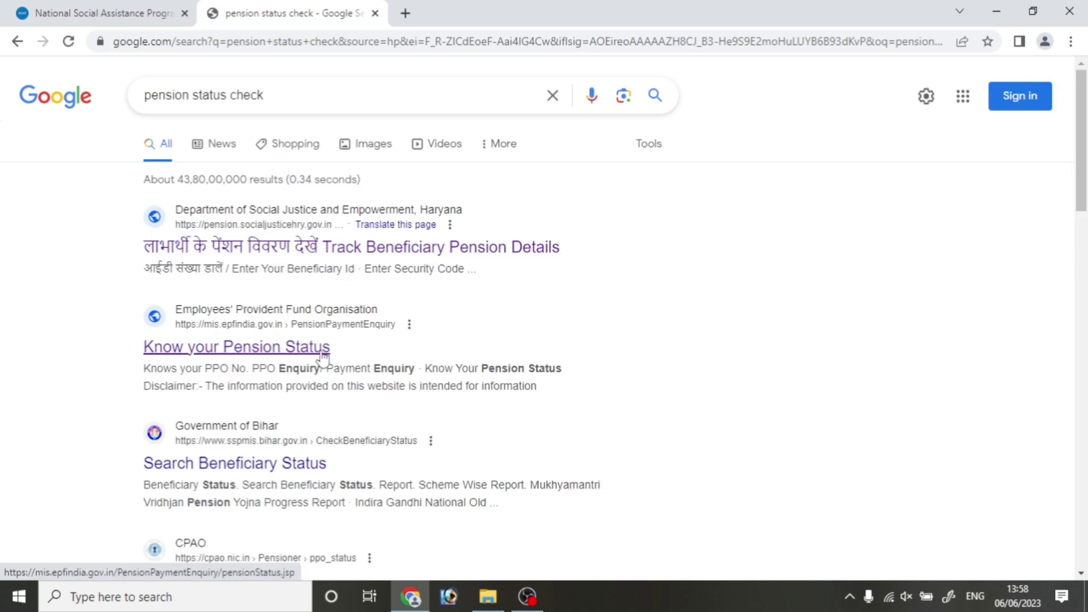
Find the NSAP State Dashboard among the search results and open it.
scroll(271, 343, down, 3)
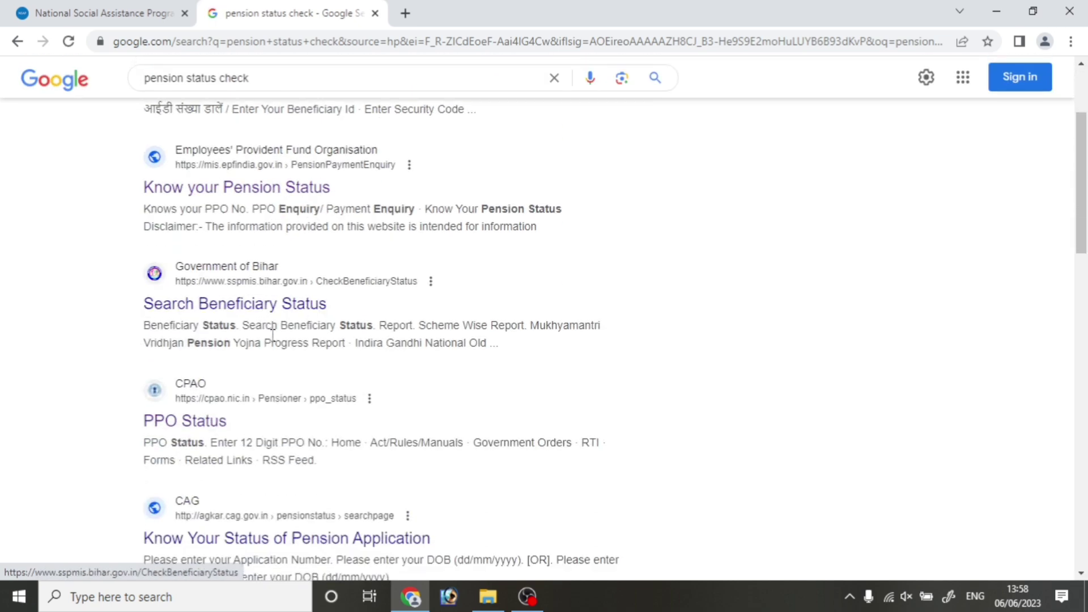
scroll(271, 351, up, 3)
scroll(272, 190, down, 1)
scroll(279, 195, down, 6)
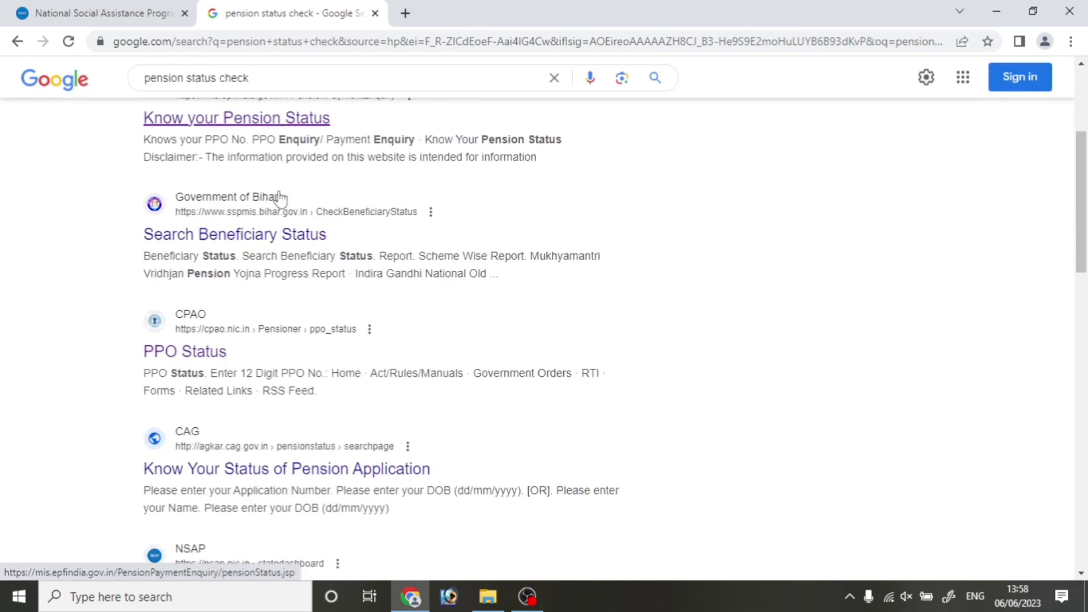
scroll(232, 306, down, 4)
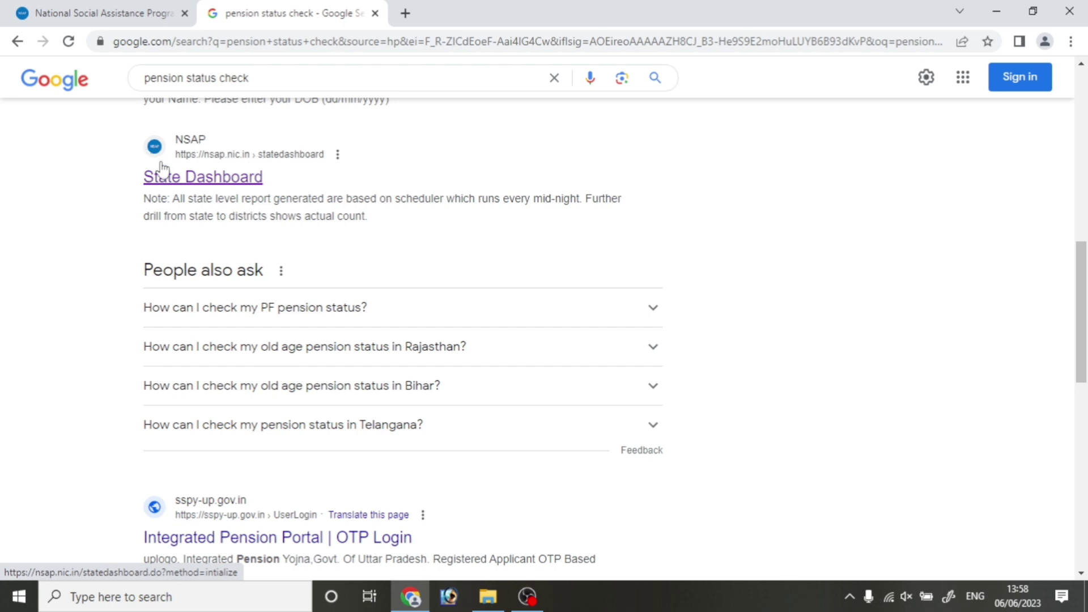
click(201, 190)
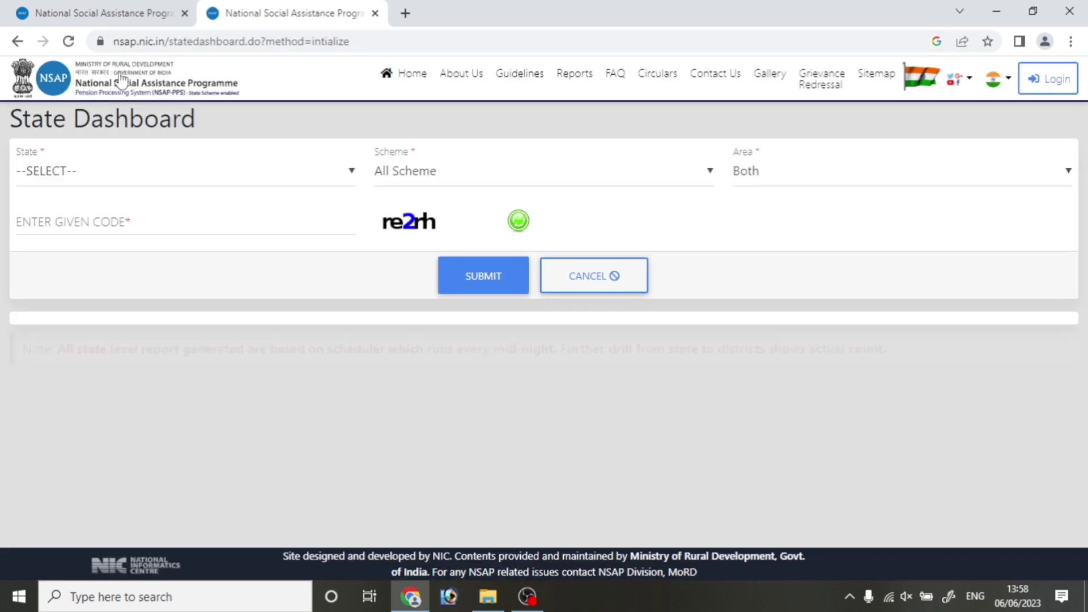
Compare the Pension payment detail of Beneficiary page with the State Dashboard page.
click(170, 13)
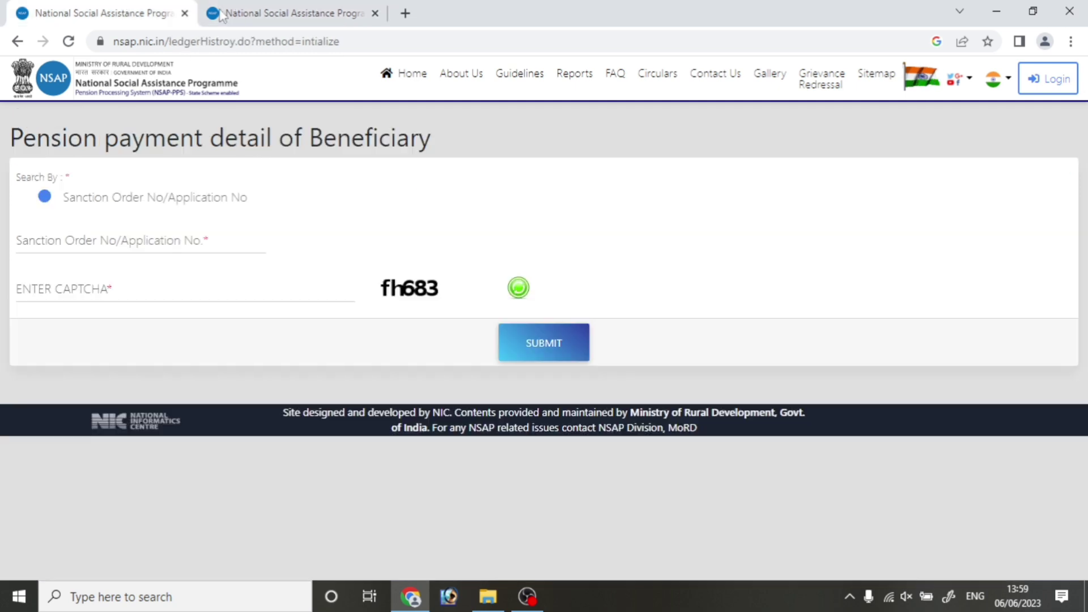
click(267, 8)
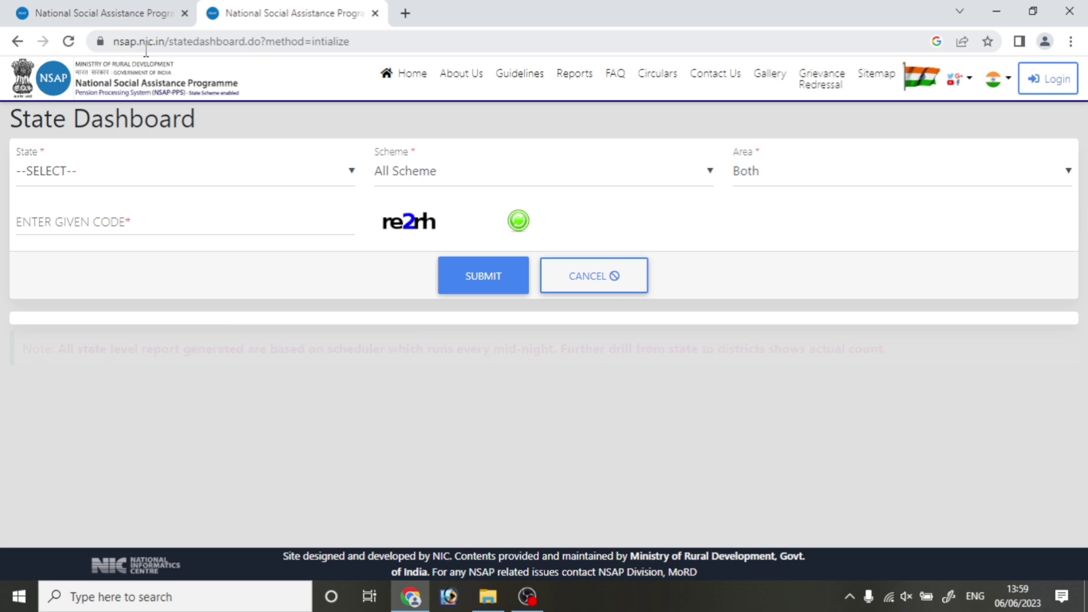
click(99, 13)
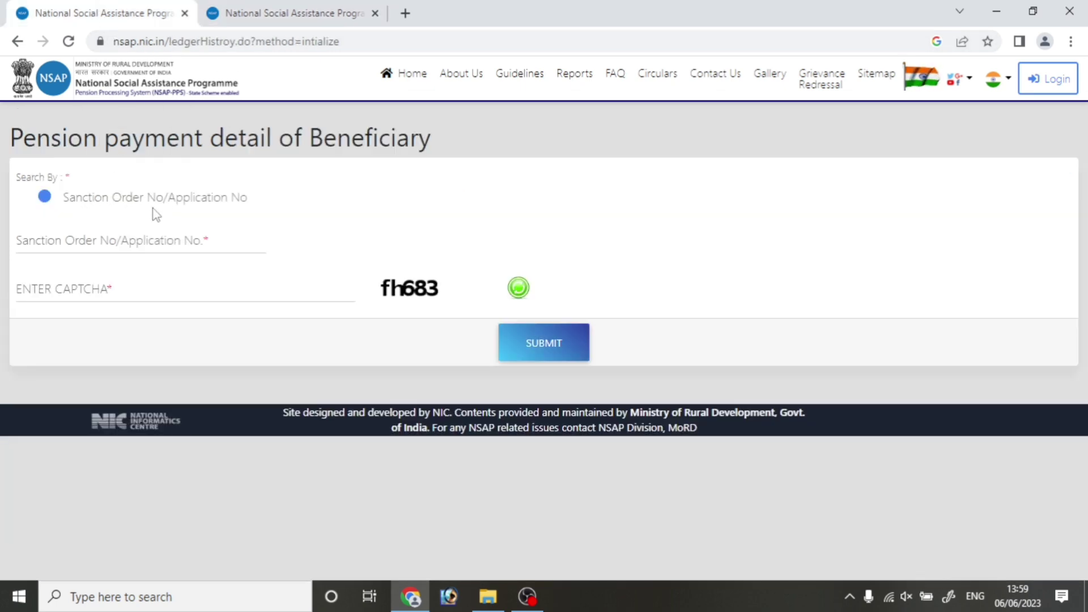
click(266, 11)
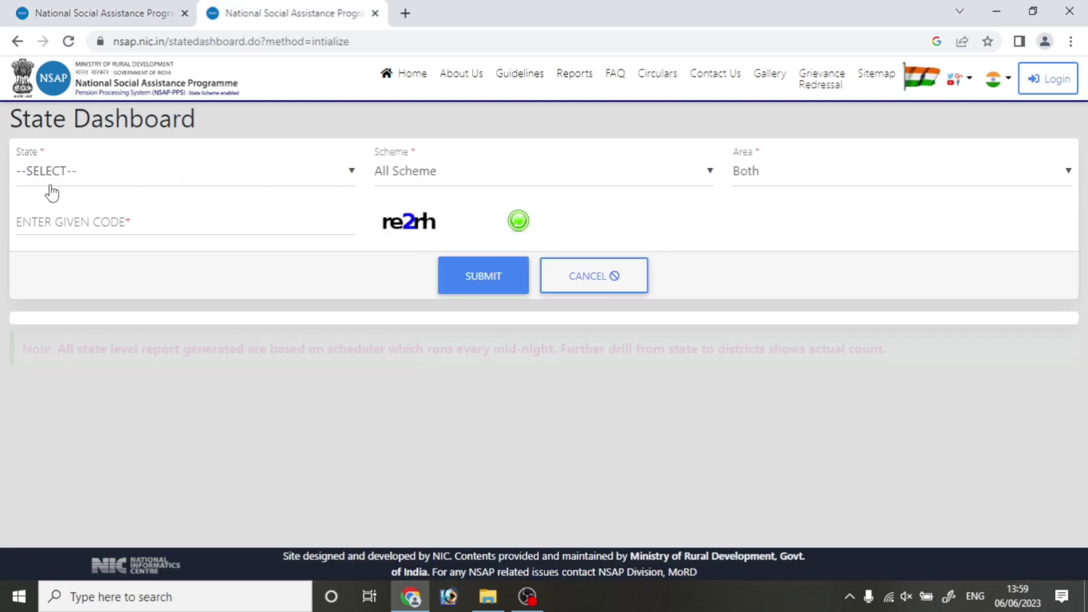
Set the State Dashboard's state to WEST BENGAL.
click(320, 181)
scroll(172, 267, down, 15)
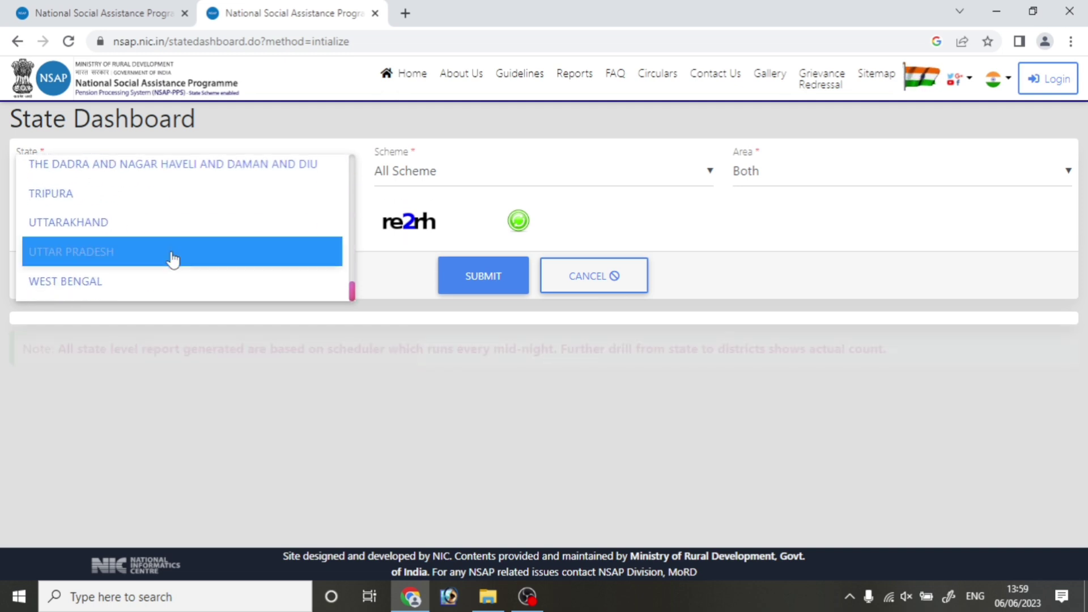
click(107, 288)
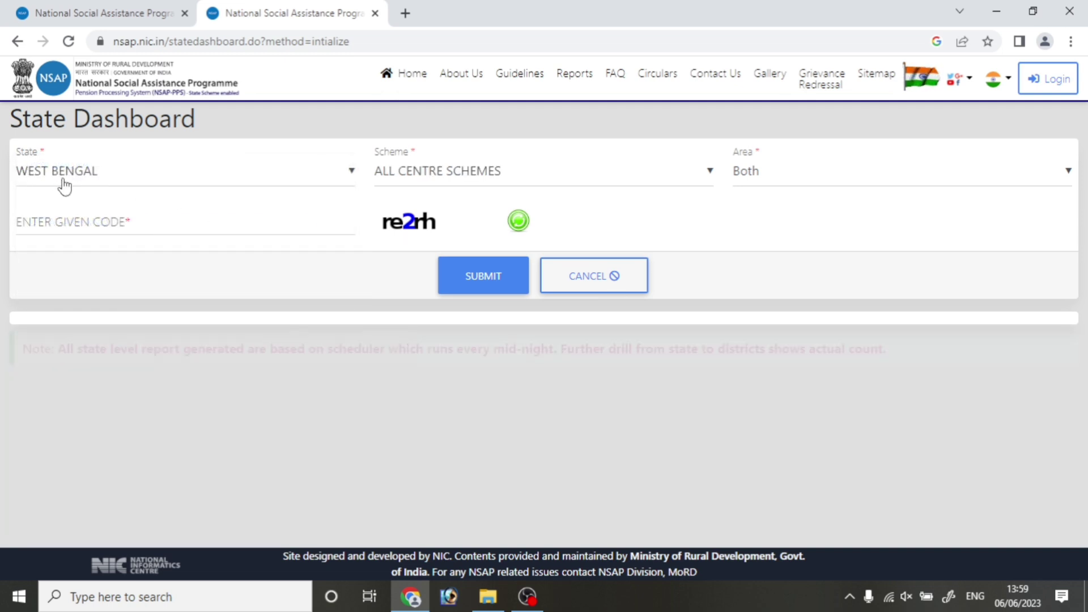
Review the scheme and area options, choosing ALL CENTRE SCHEMES as the scheme and Both as the area.
click(602, 181)
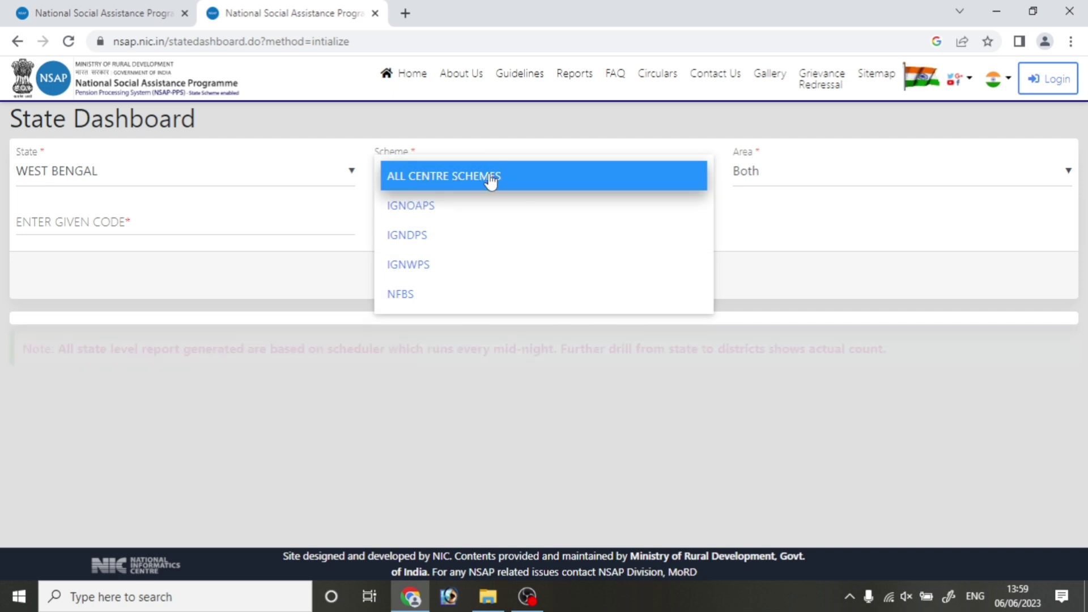
click(506, 181)
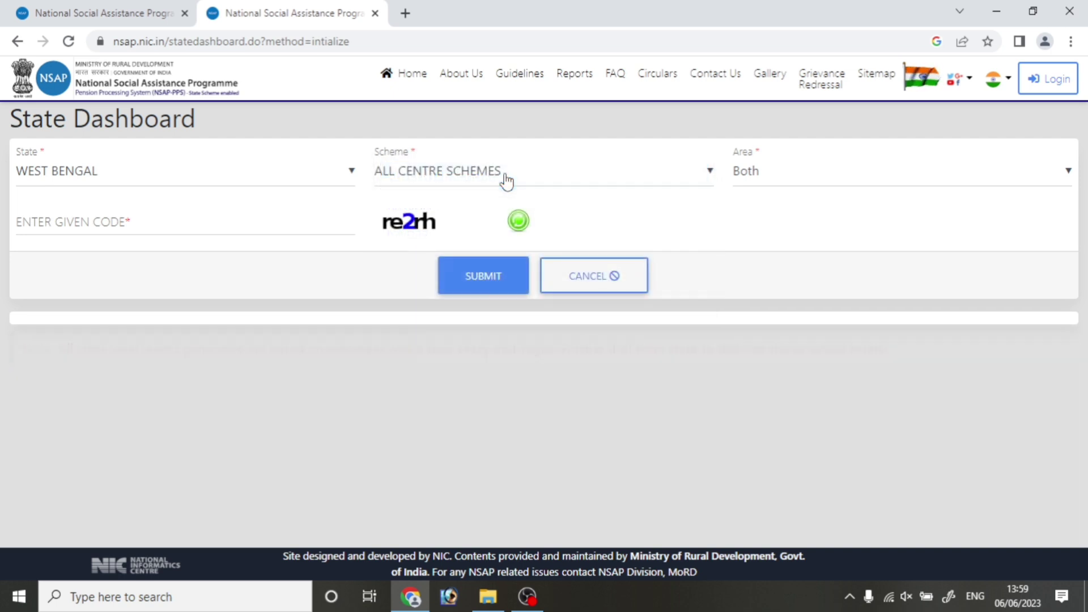
click(474, 177)
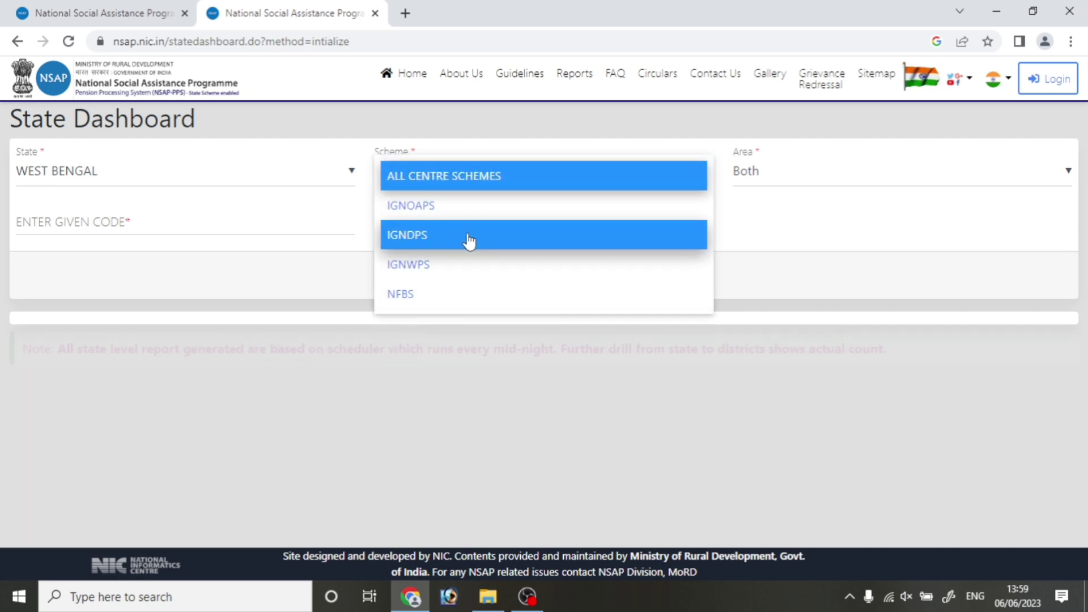
click(478, 181)
click(839, 180)
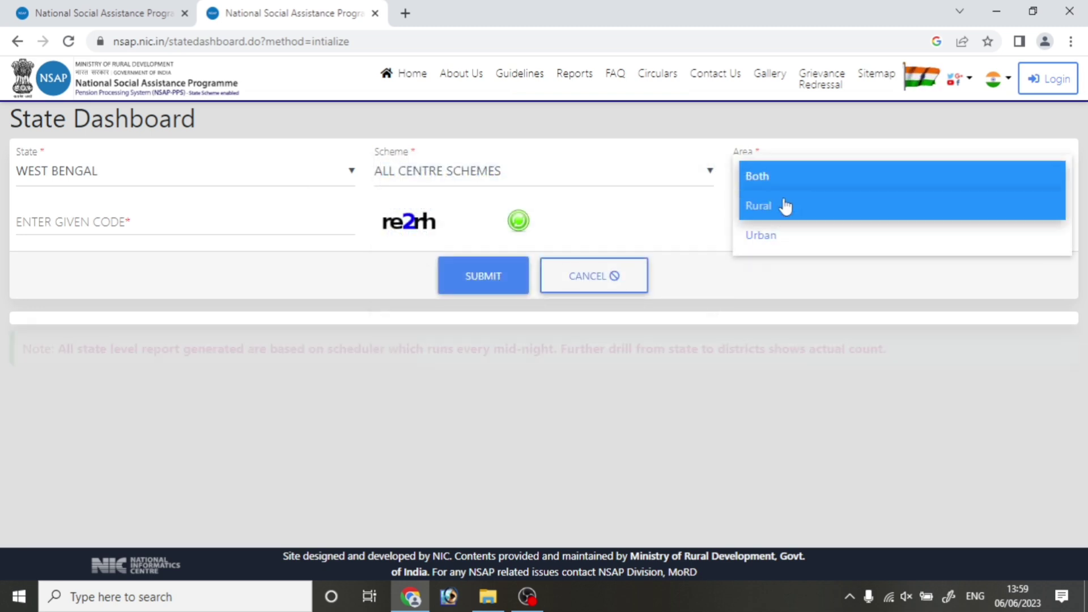
click(779, 177)
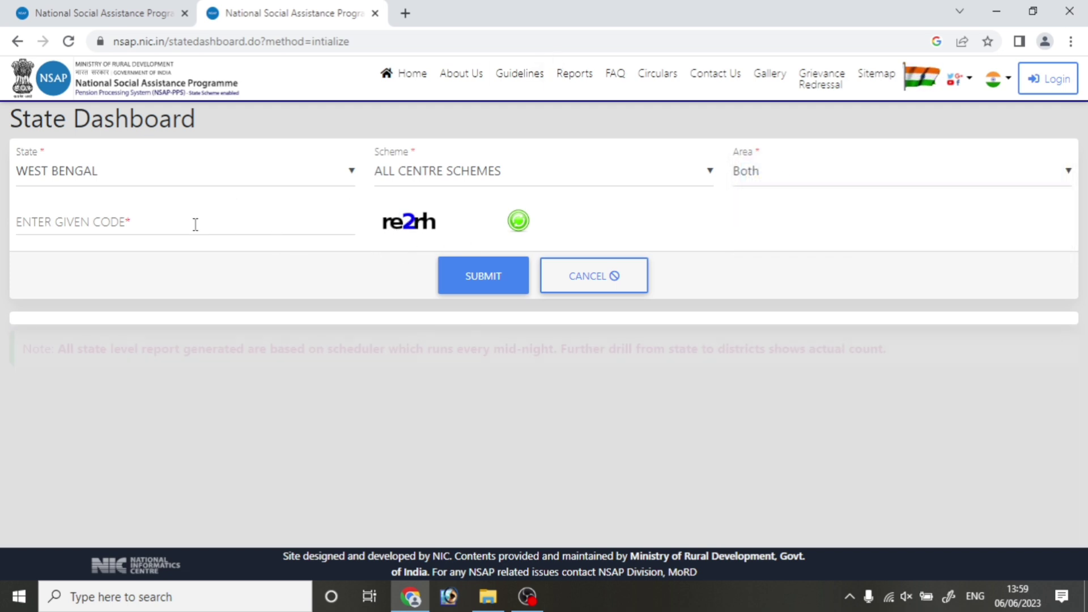
Enter the displayed captcha code, submit the dashboard query and bring up the district-wise beneficiary table.
click(172, 225)
text(re2r)
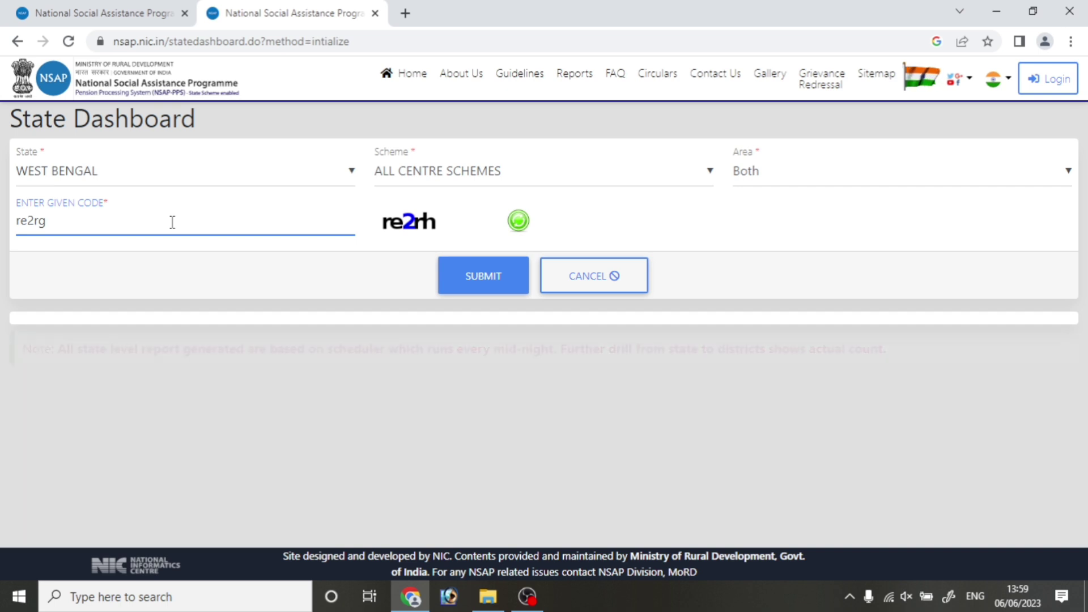
text(h)
click(490, 279)
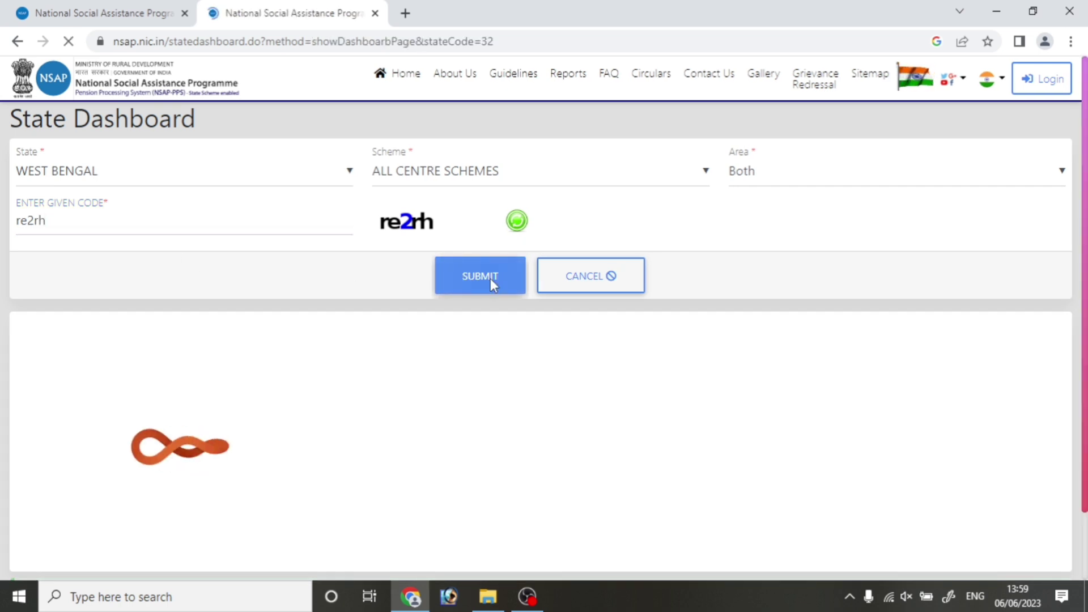
scroll(488, 284, down, 7)
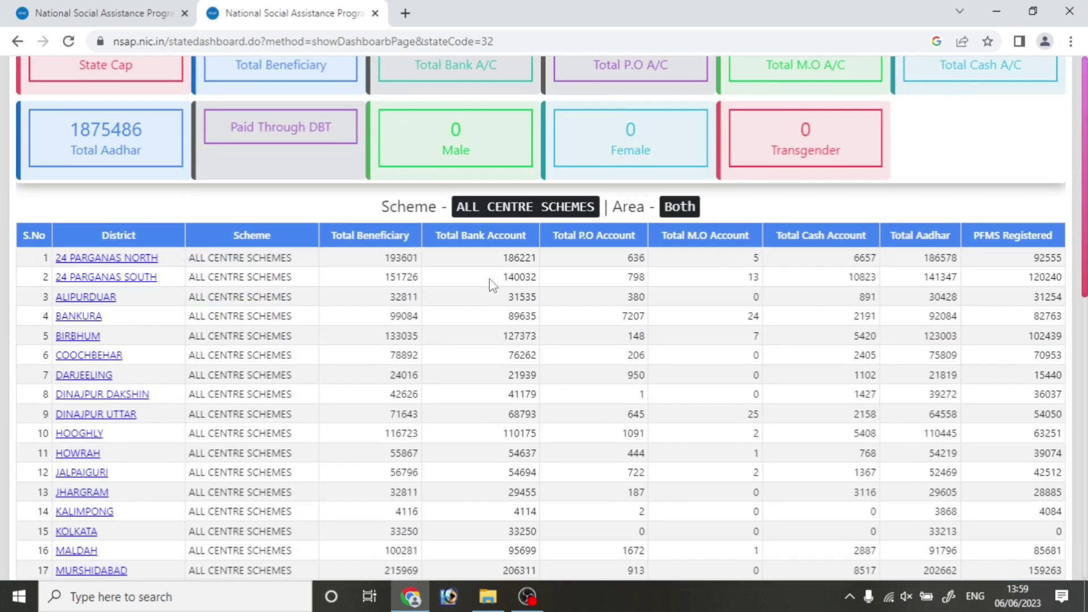
Look through the West Bengal district-wise table and open the BANKURA district's subdistrict report.
scroll(194, 263, up, 6)
scroll(230, 229, down, 8)
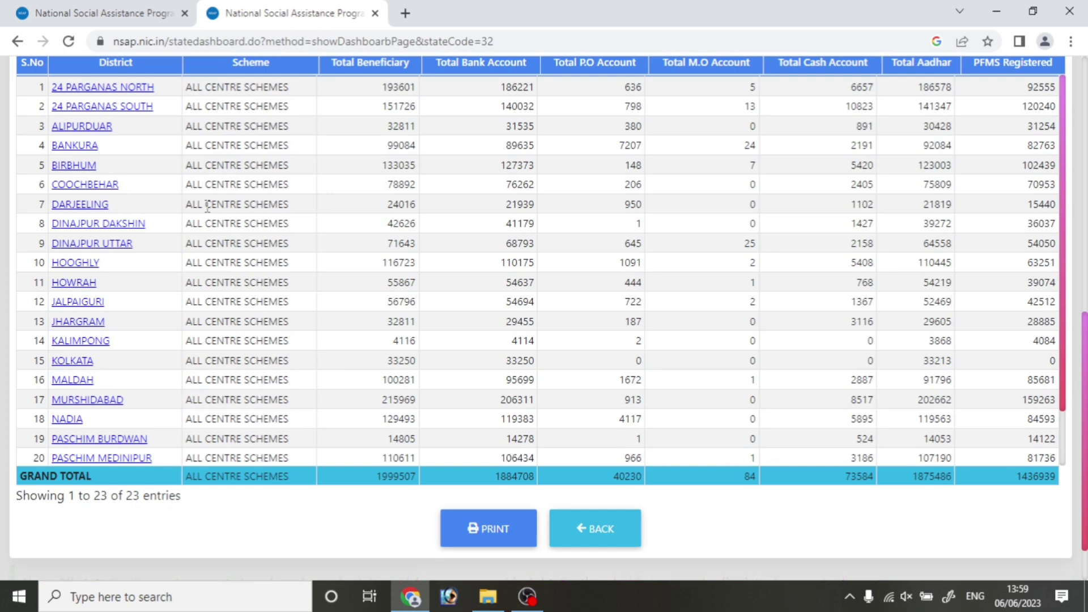
scroll(208, 207, down, 2)
scroll(124, 229, up, 5)
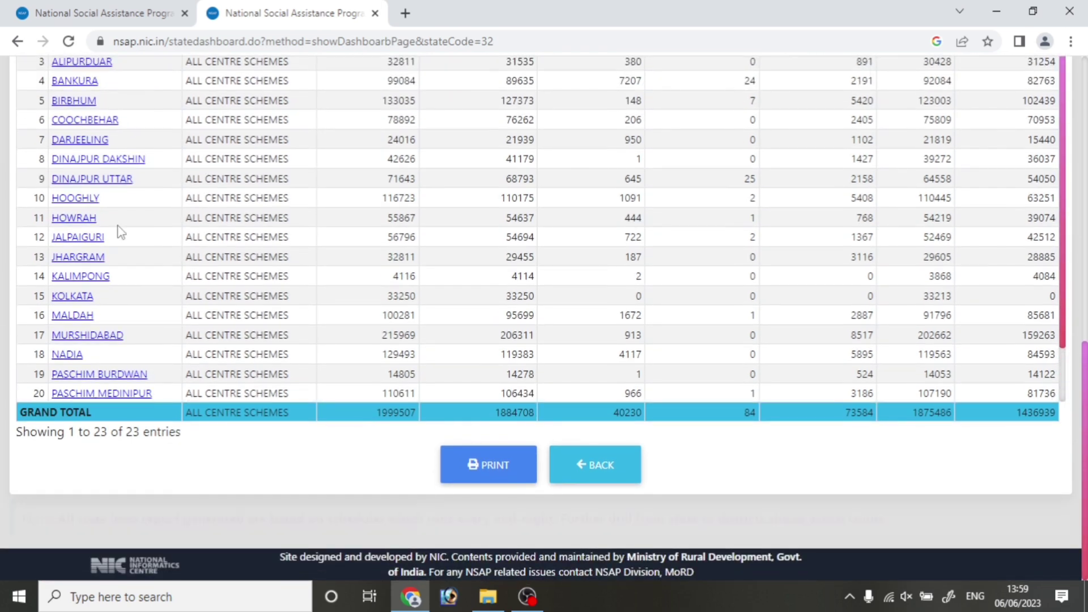
scroll(127, 214, up, 5)
scroll(121, 397, down, 3)
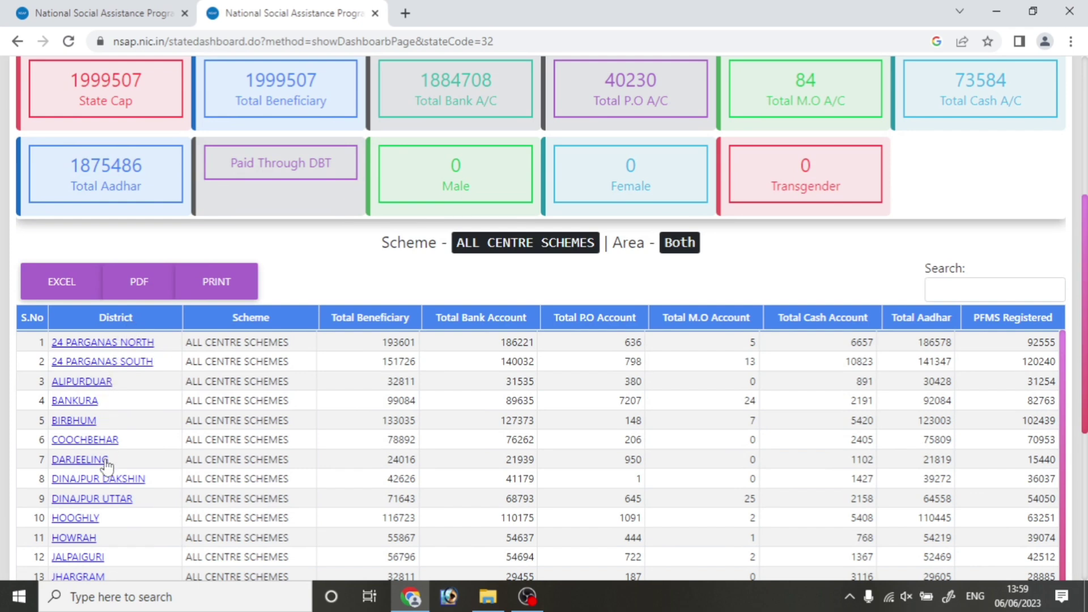
click(89, 404)
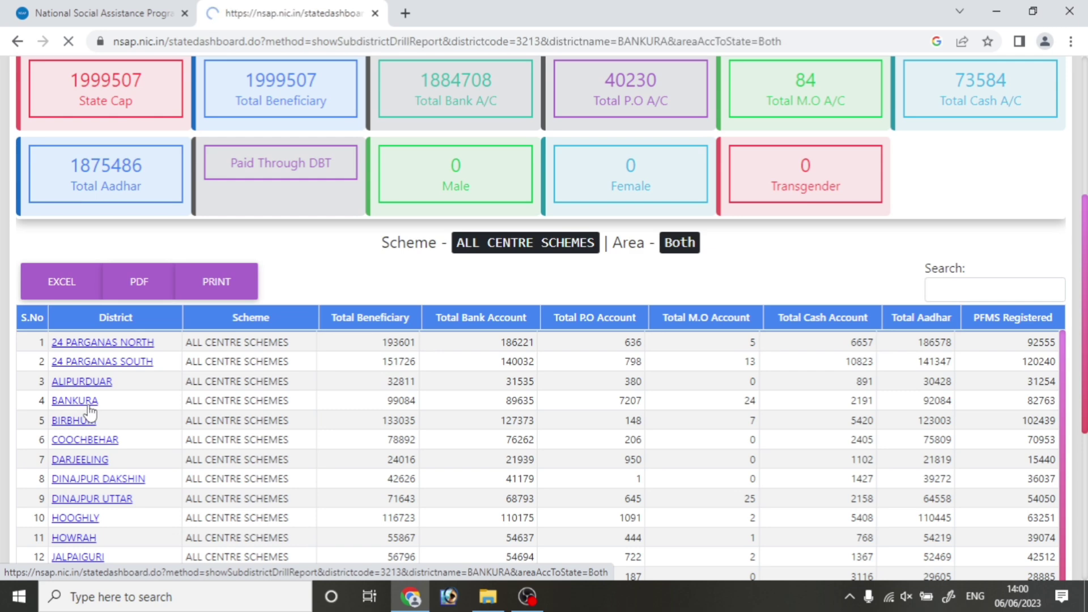
Open the gram panchayat report for the KHATRA subdistrict of BANKURA.
scroll(269, 381, down, 6)
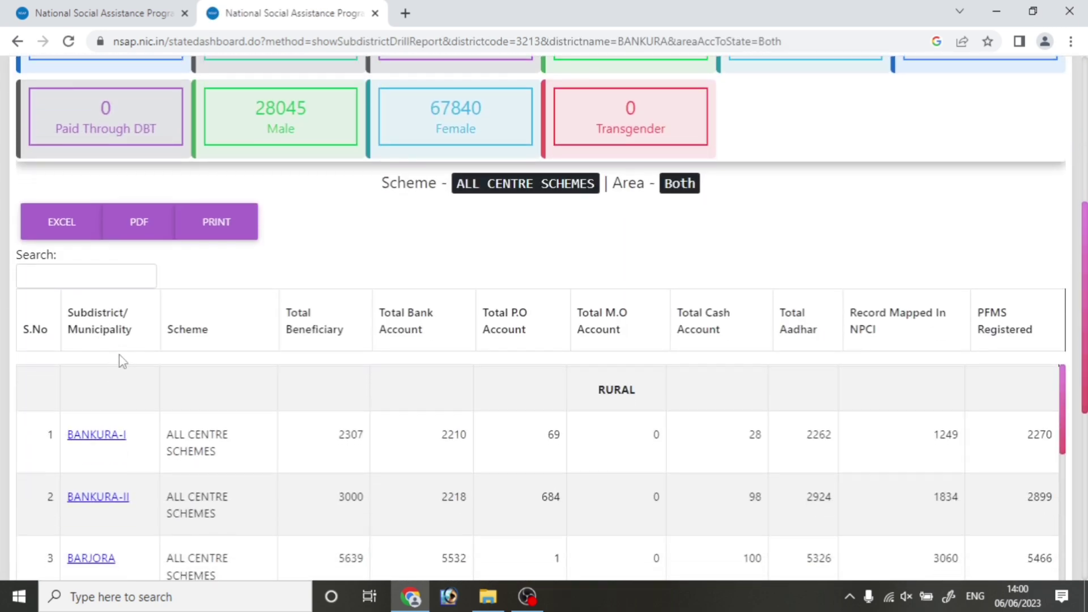
scroll(119, 357, down, 3)
scroll(131, 361, down, 3)
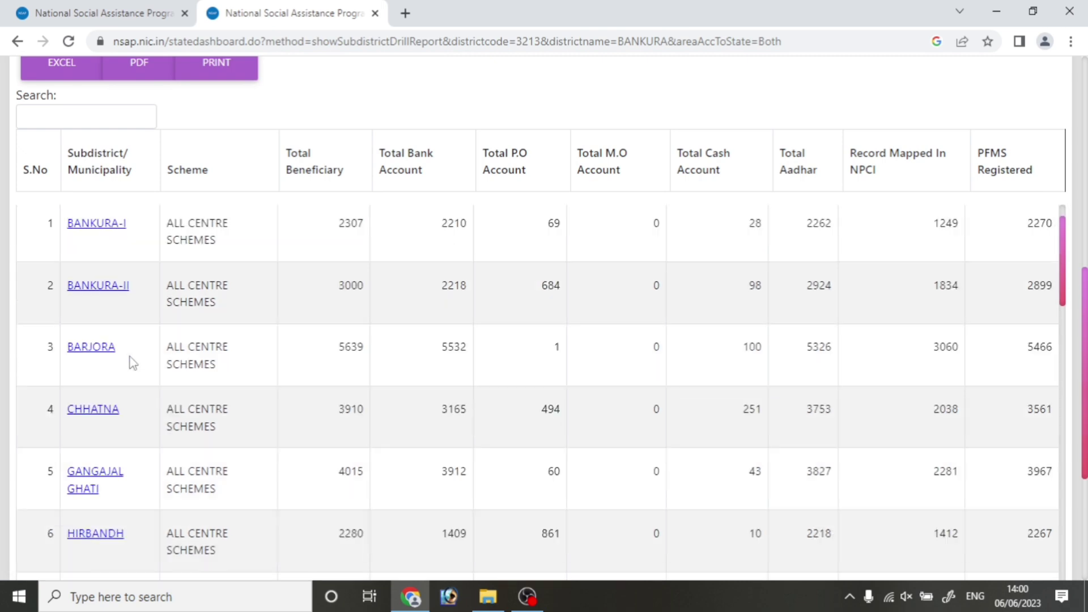
scroll(95, 399, down, 4)
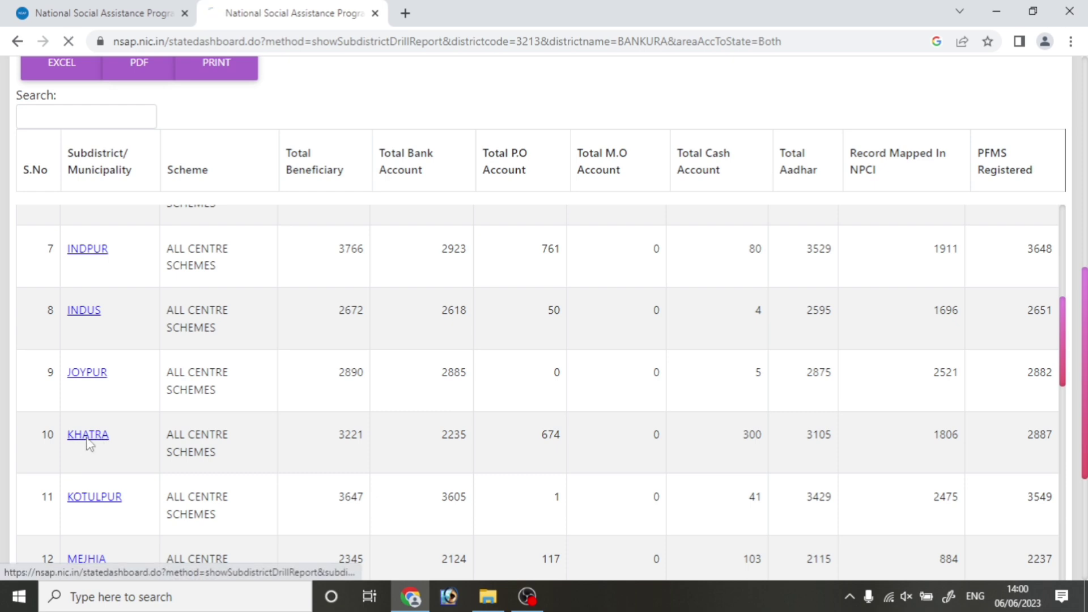
Open the beneficiary list of the SUPUR gram panchayat in KHATRA.
scroll(362, 368, down, 4)
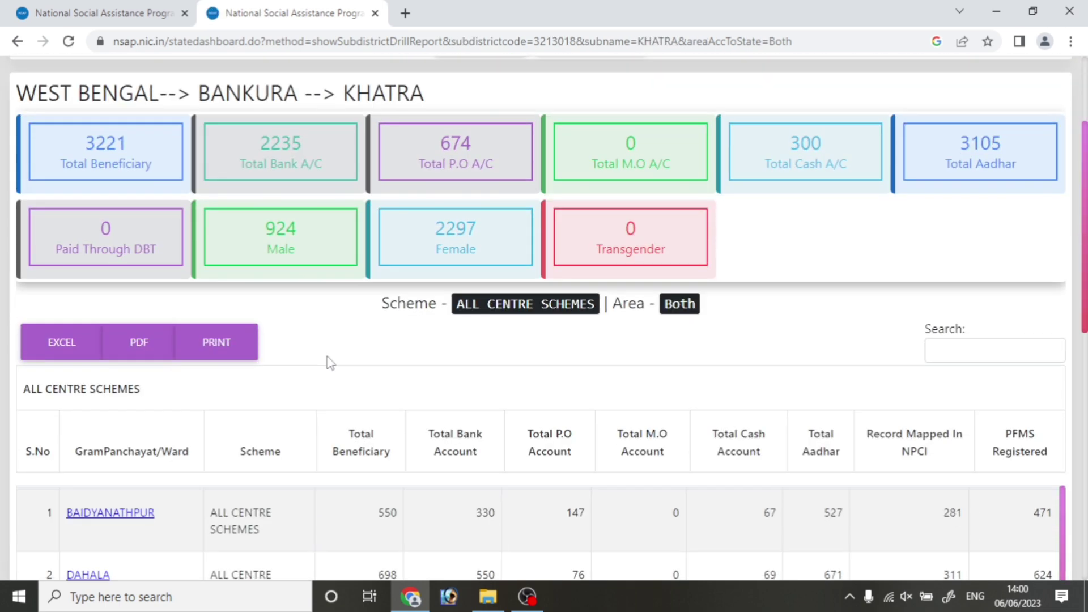
scroll(373, 363, down, 4)
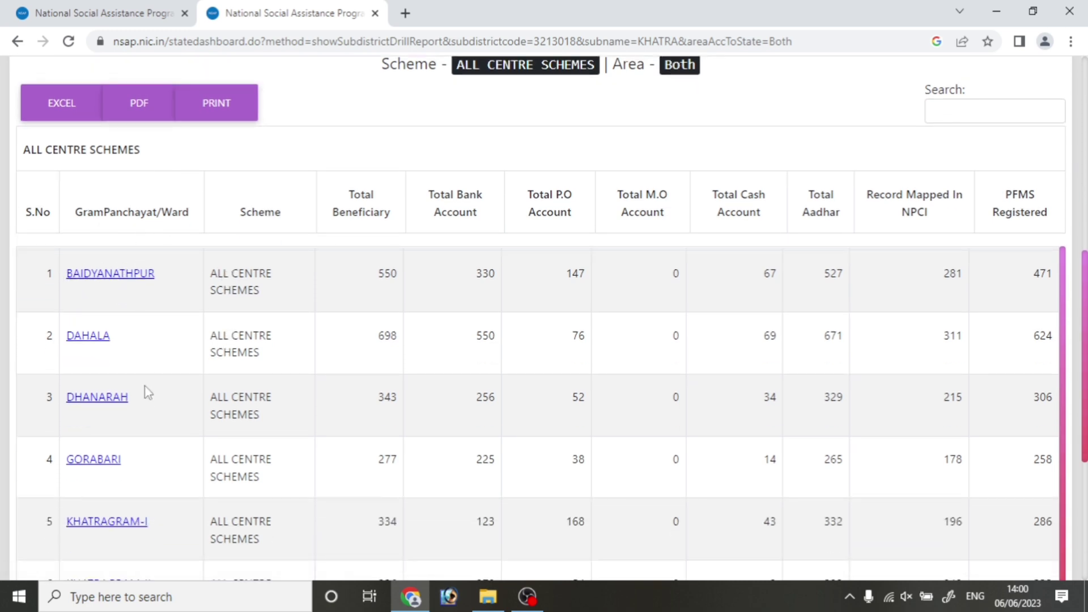
scroll(146, 397, down, 1)
scroll(147, 402, down, 1)
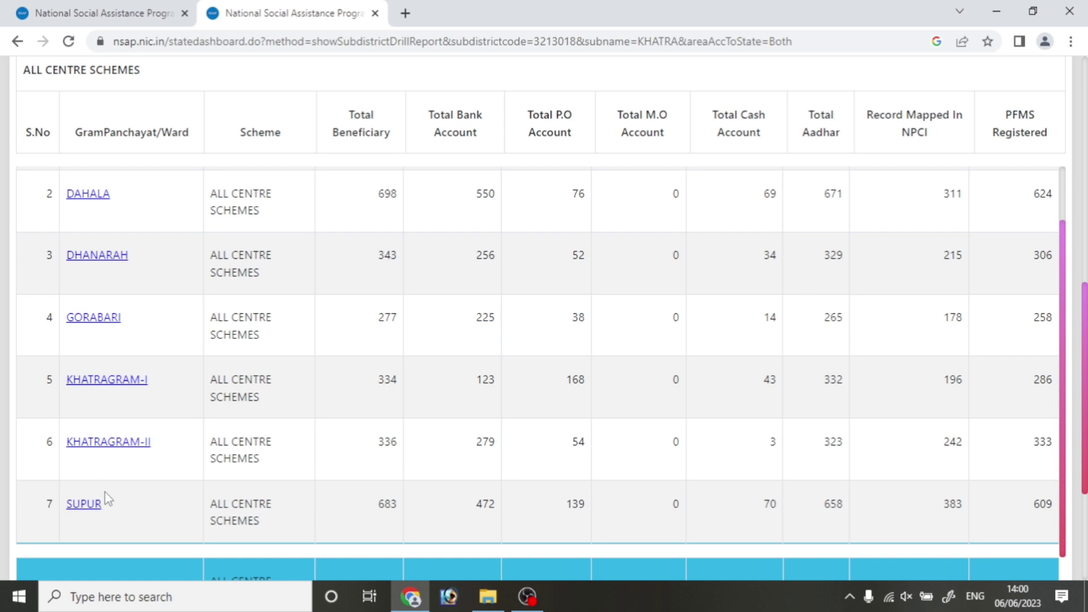
click(85, 504)
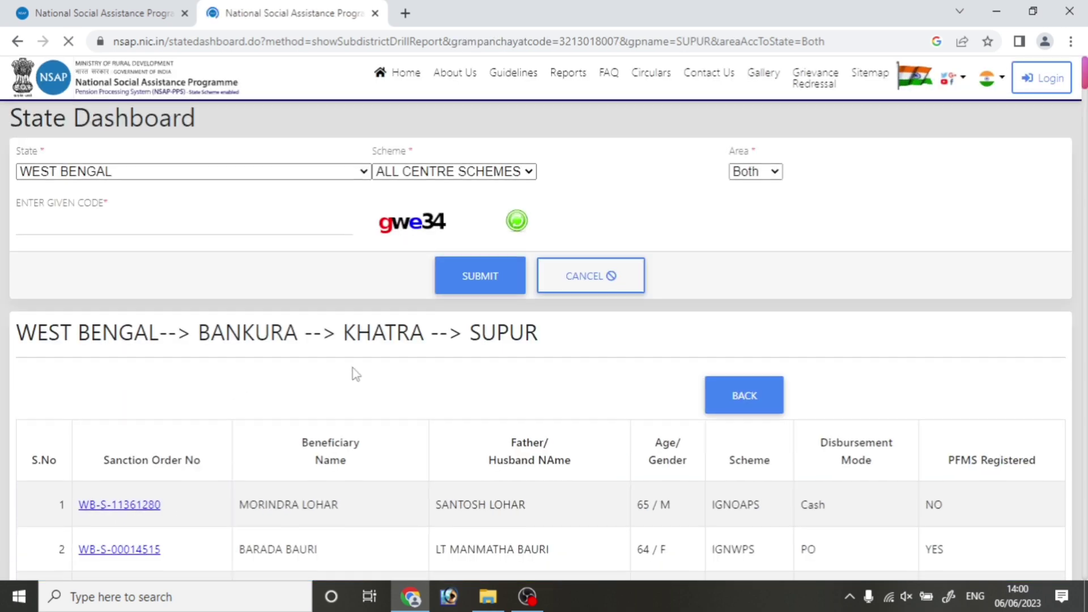
Examine the SUPUR beneficiary list, including sanction order numbers, beneficiary names, schemes and disbursement modes.
scroll(347, 374, down, 2)
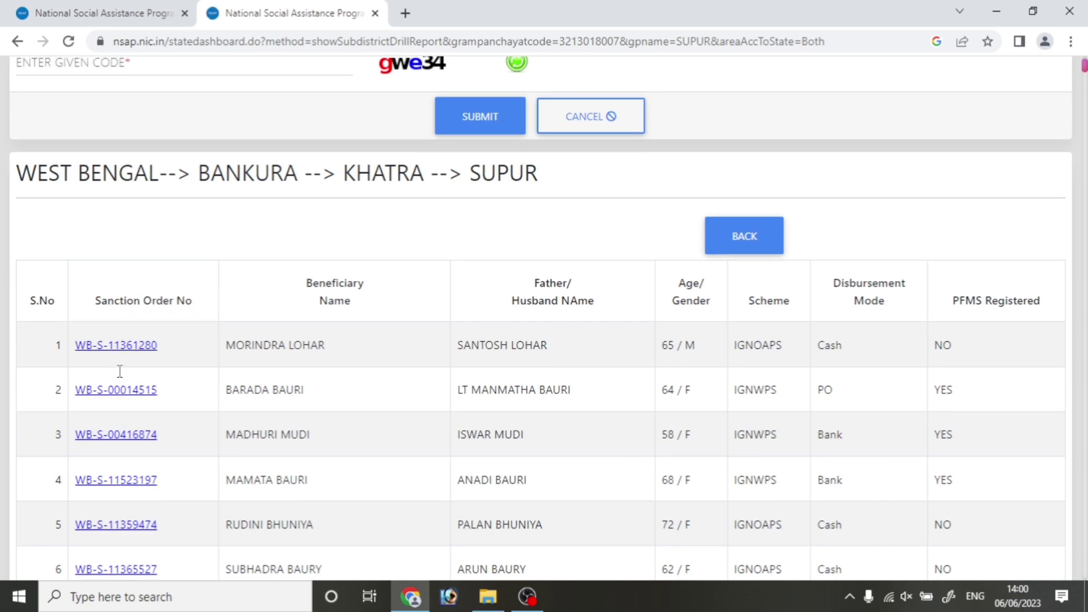
scroll(119, 371, down, 6)
scroll(120, 372, down, 14)
scroll(141, 383, down, 8)
scroll(146, 397, down, 1)
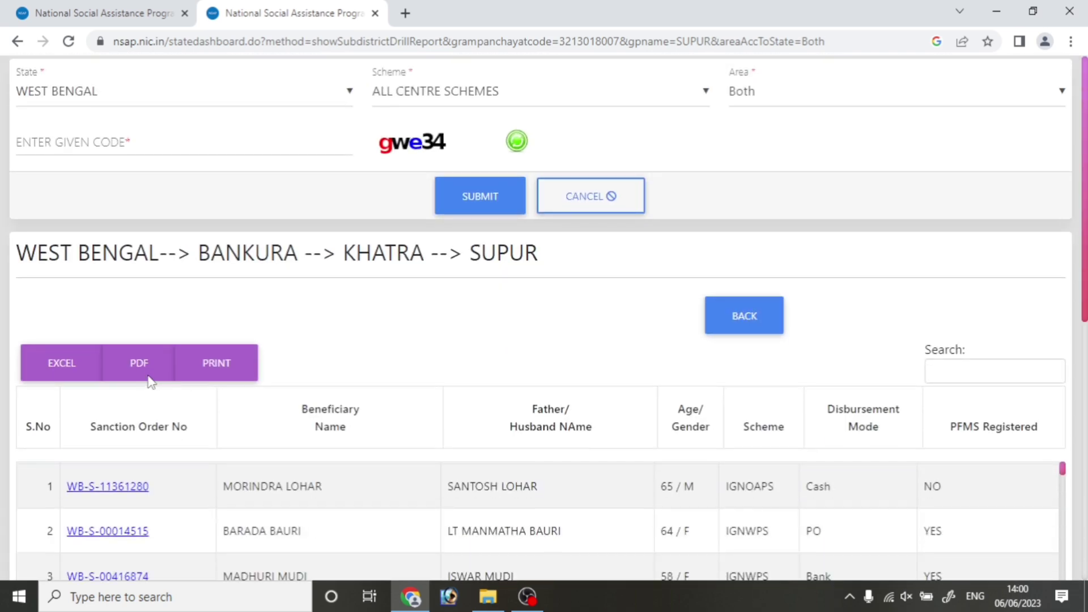
scroll(150, 383, down, 8)
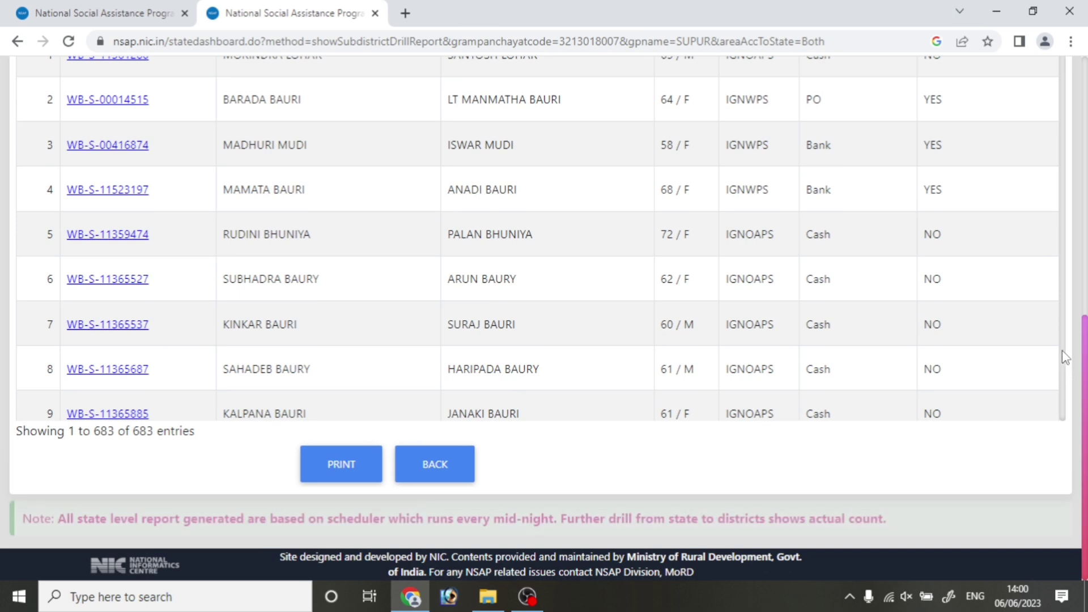
scroll(1064, 357, down, 6)
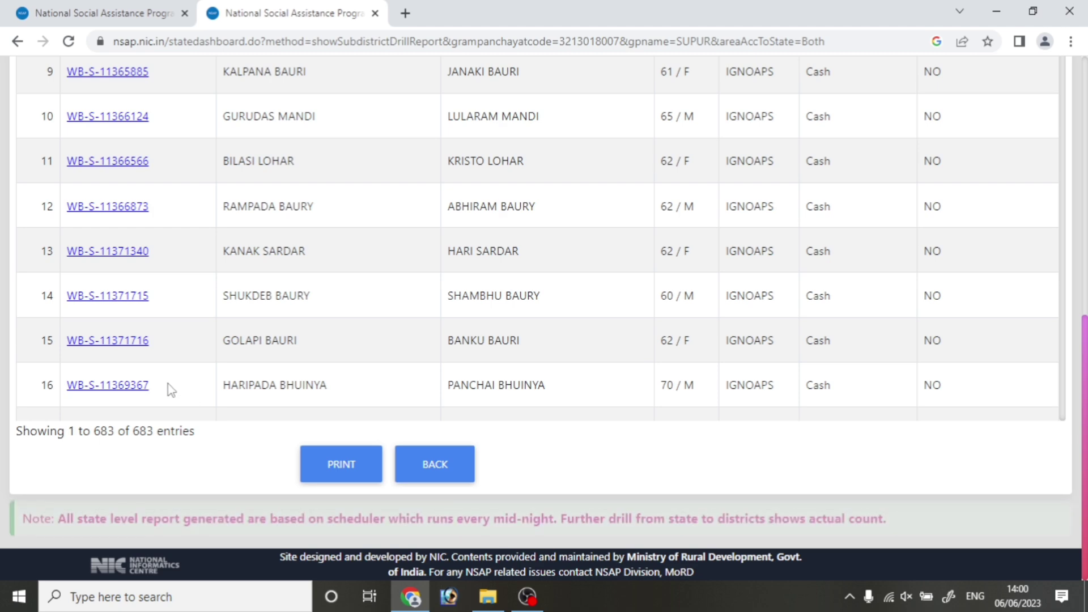
scroll(169, 386, up, 6)
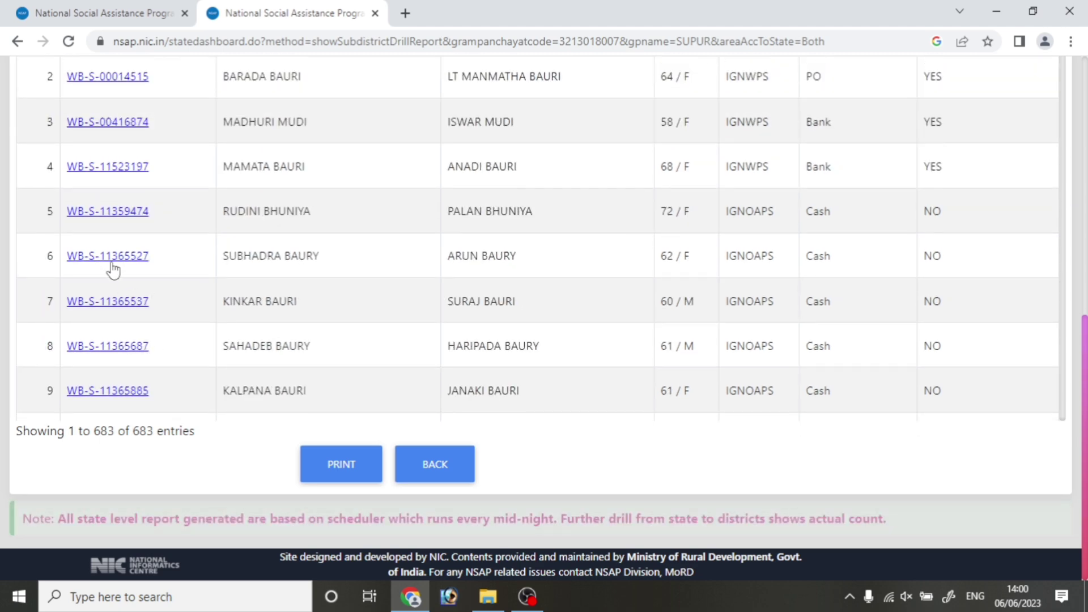
scroll(1029, 275, up, 7)
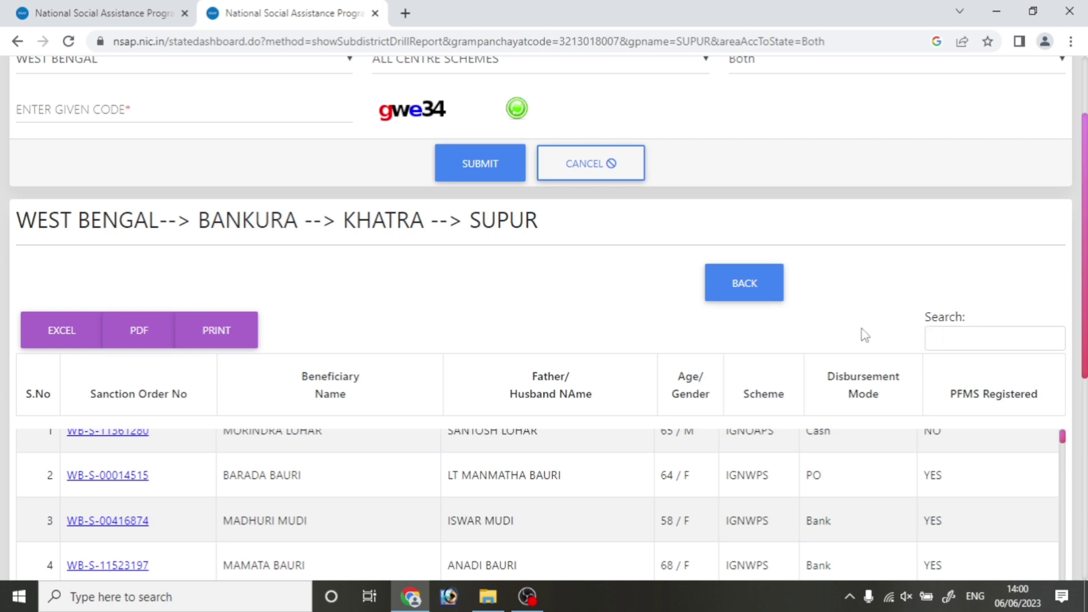
Filter the SUPUR list by part of a beneficiary's name and open the matching sanction order's basic details.
click(973, 341)
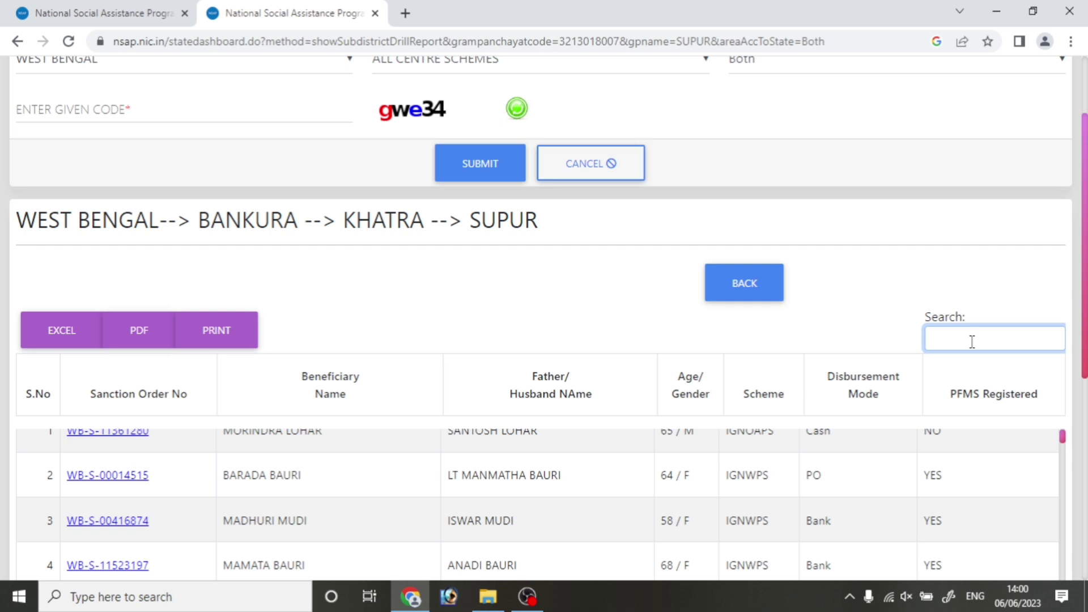
text(su)
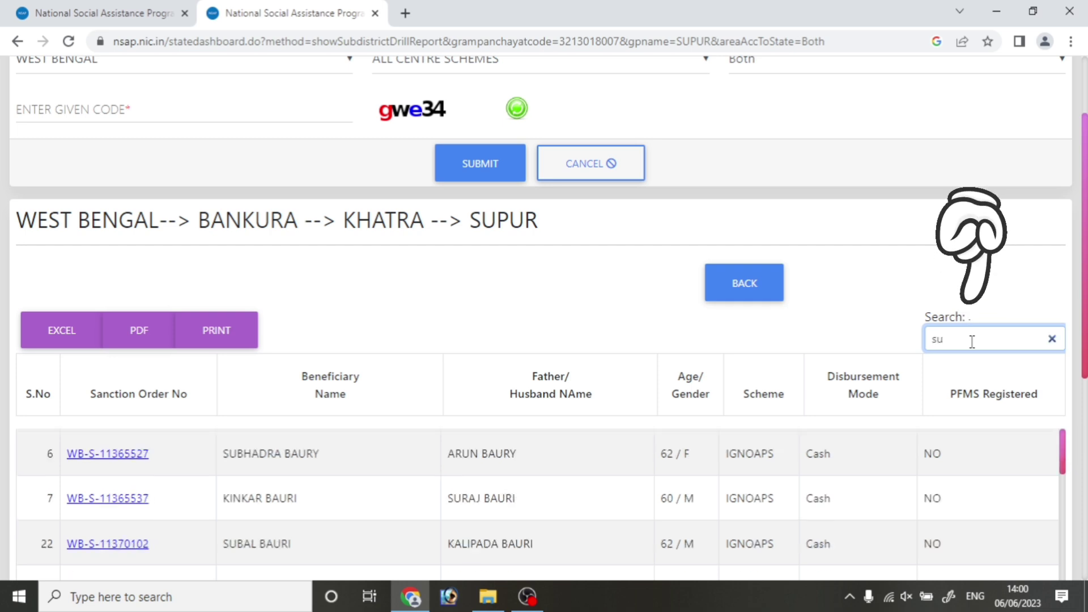
text(ka)
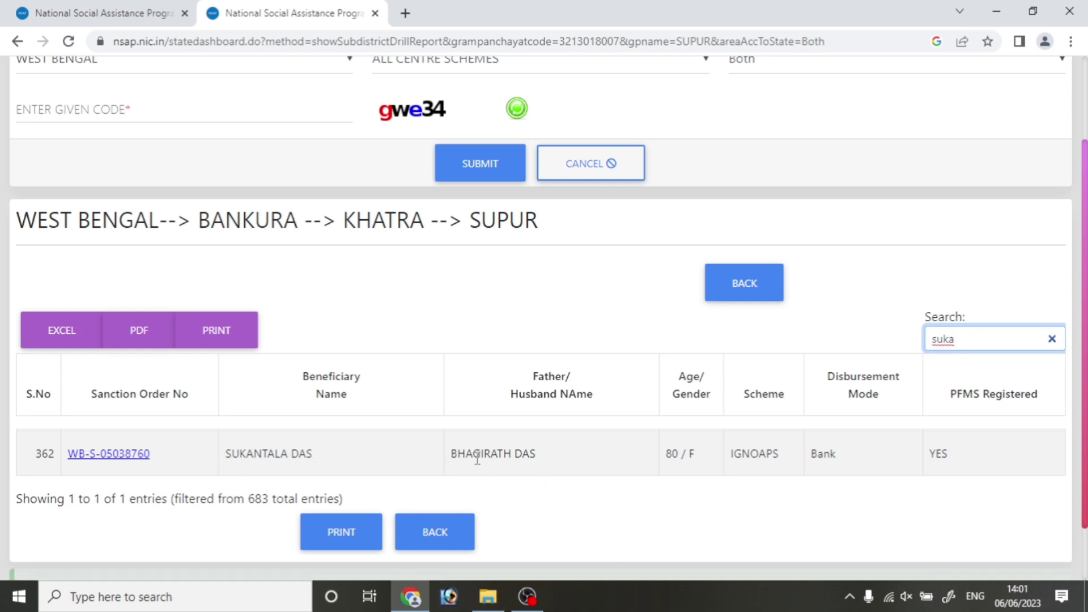
click(110, 453)
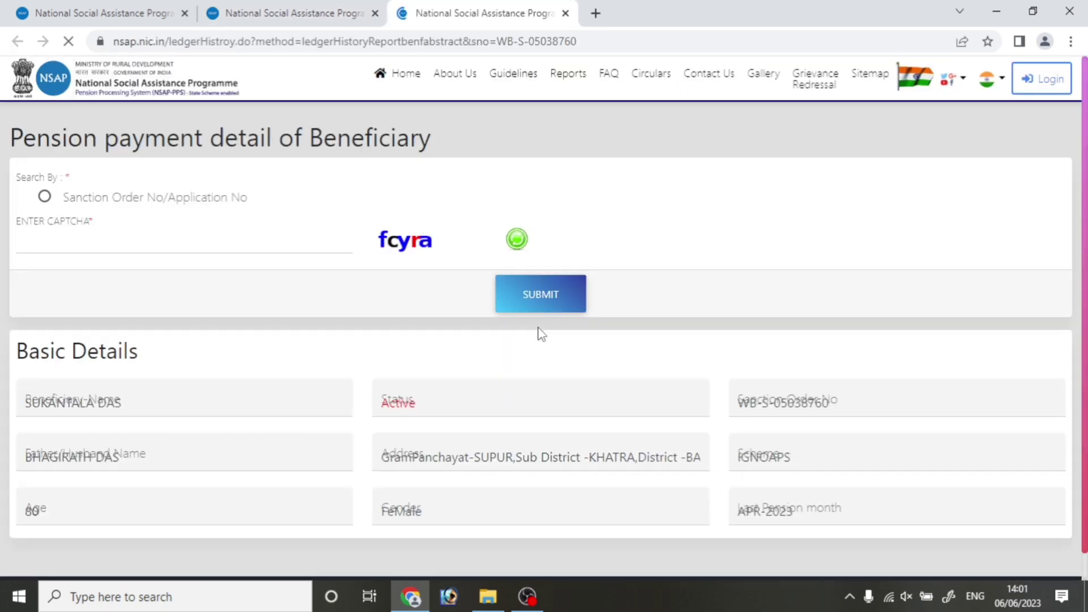
scroll(539, 333, down, 1)
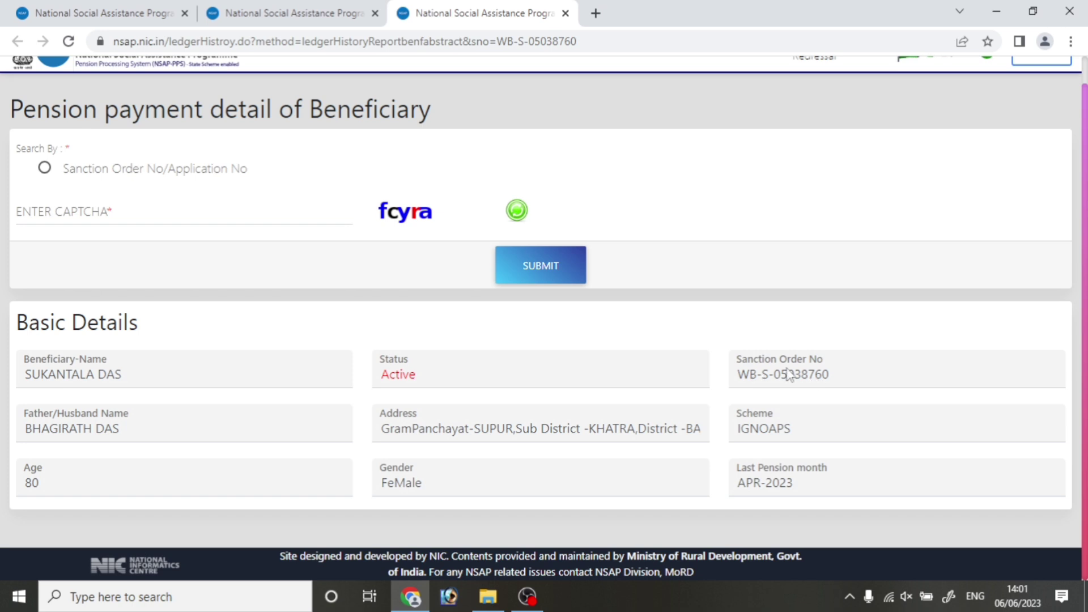
Return to the filtered SUPUR list and copy the beneficiary's sanction order number.
click(300, 13)
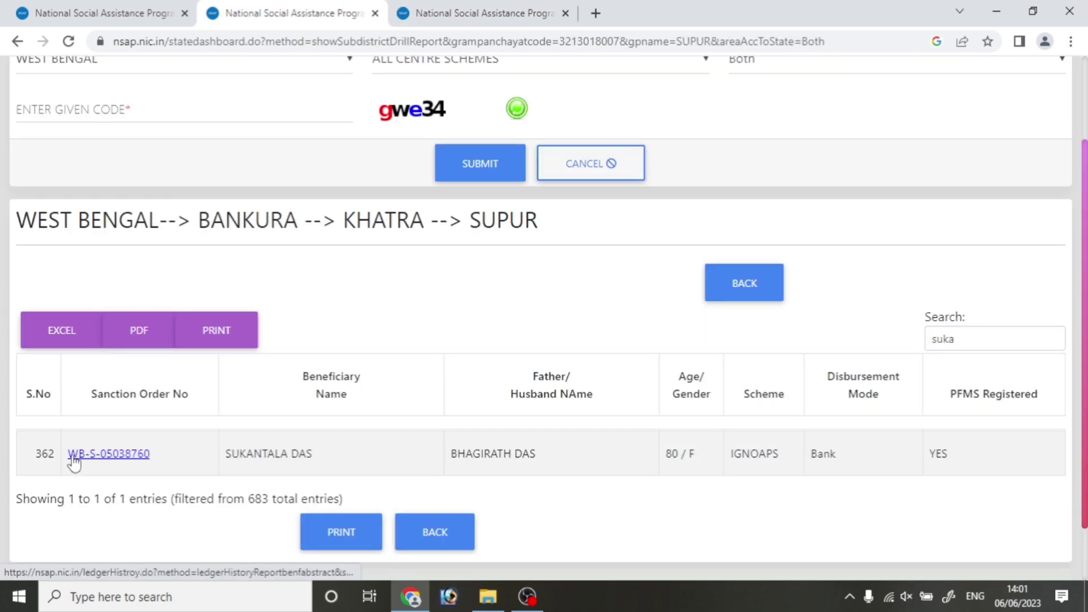
drag(68, 455, 152, 468)
key(ctrl+c)
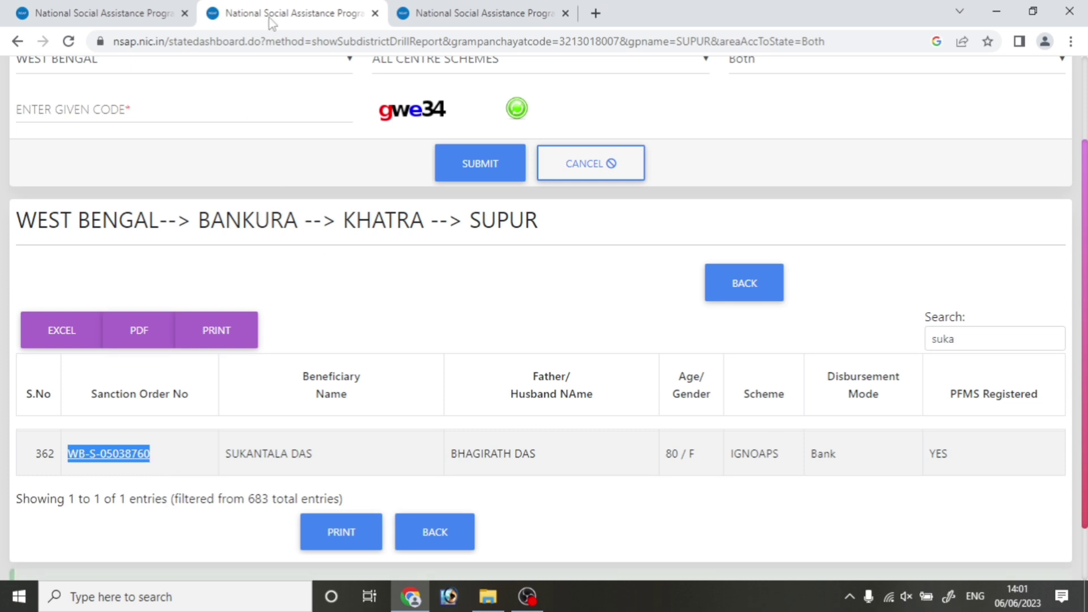
Paste the sanction order number into the original Pension payment detail of Beneficiary page, enter the displayed captcha code and submit the search.
click(482, 13)
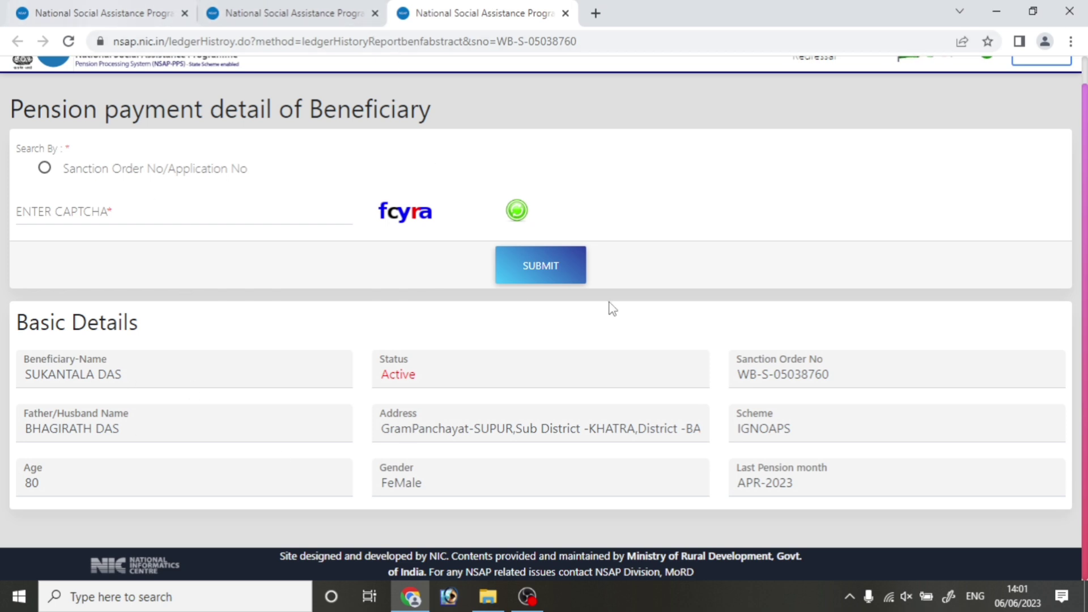
click(191, 8)
click(130, 241)
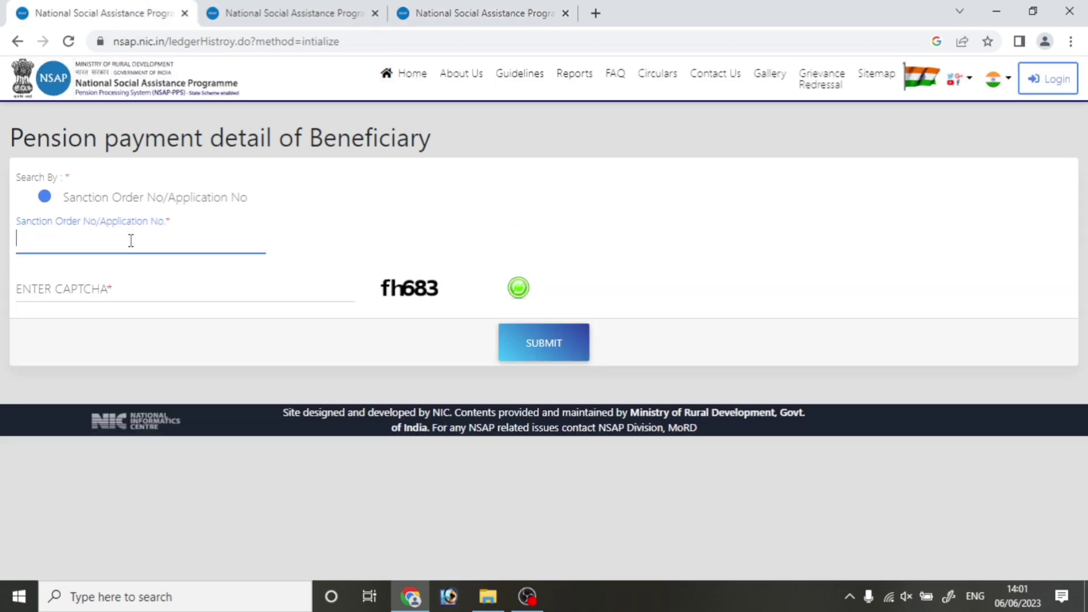
key(ctrl+v)
click(134, 282)
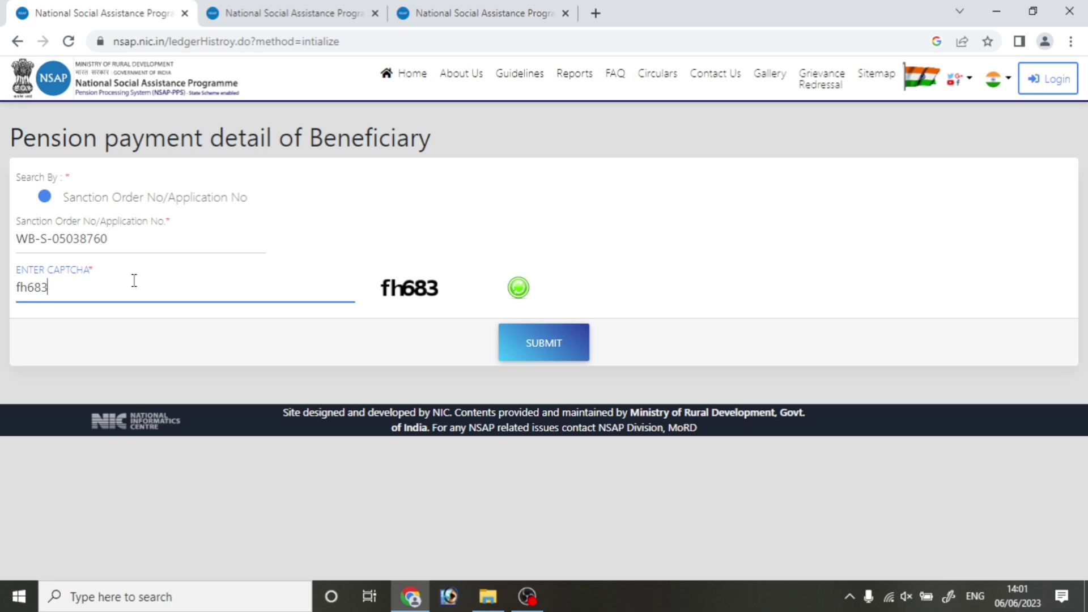
click(545, 343)
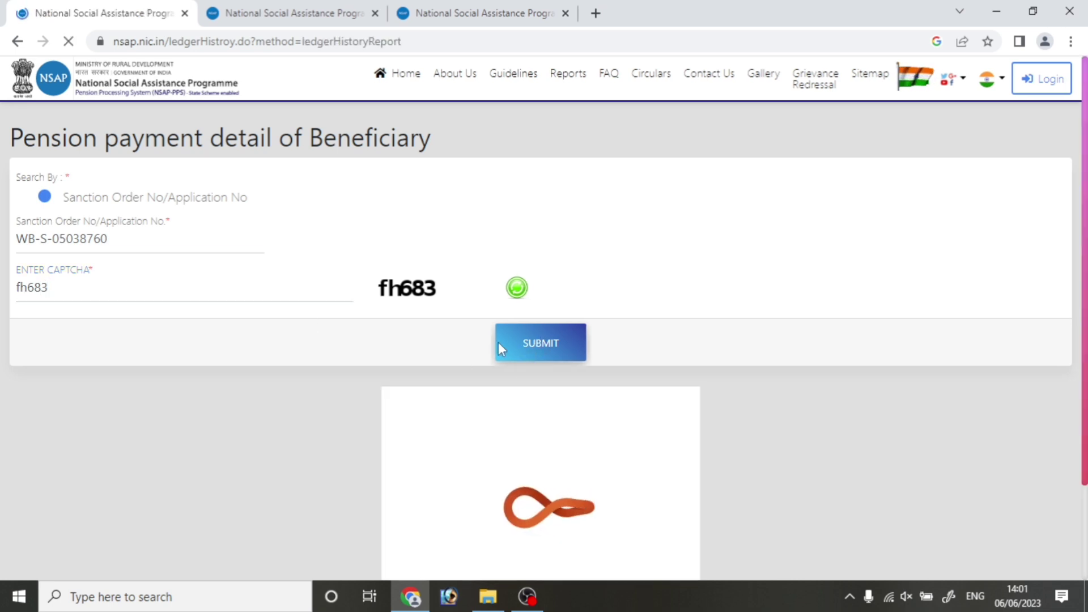
Select the search by Sanction Order No/Application No again, enter the new captcha code and resubmit to bring up the beneficiary's basic details.
click(47, 200)
click(129, 286)
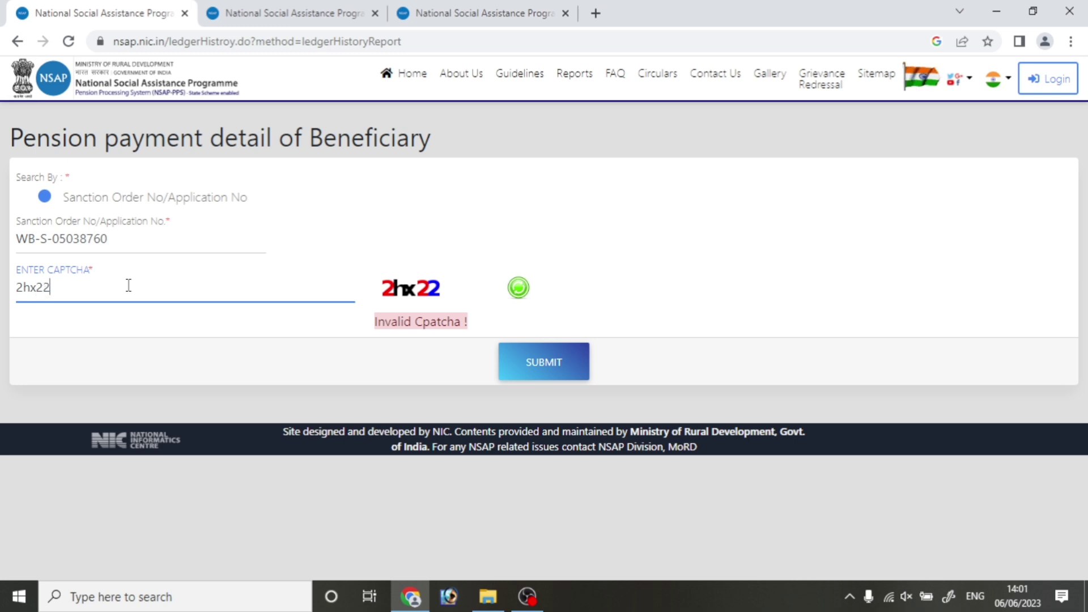
click(579, 371)
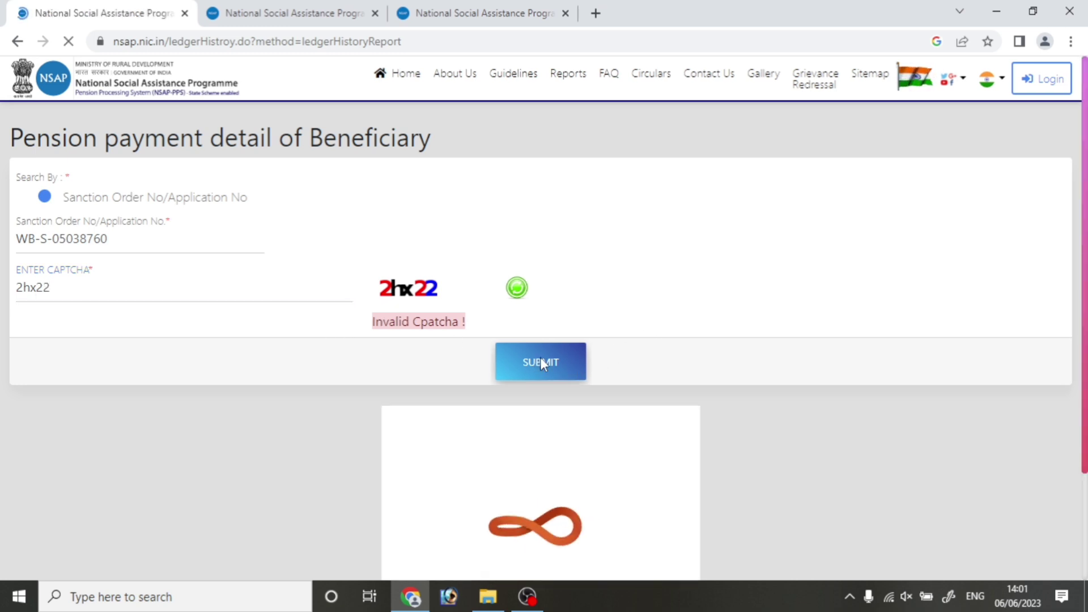
scroll(360, 342, down, 1)
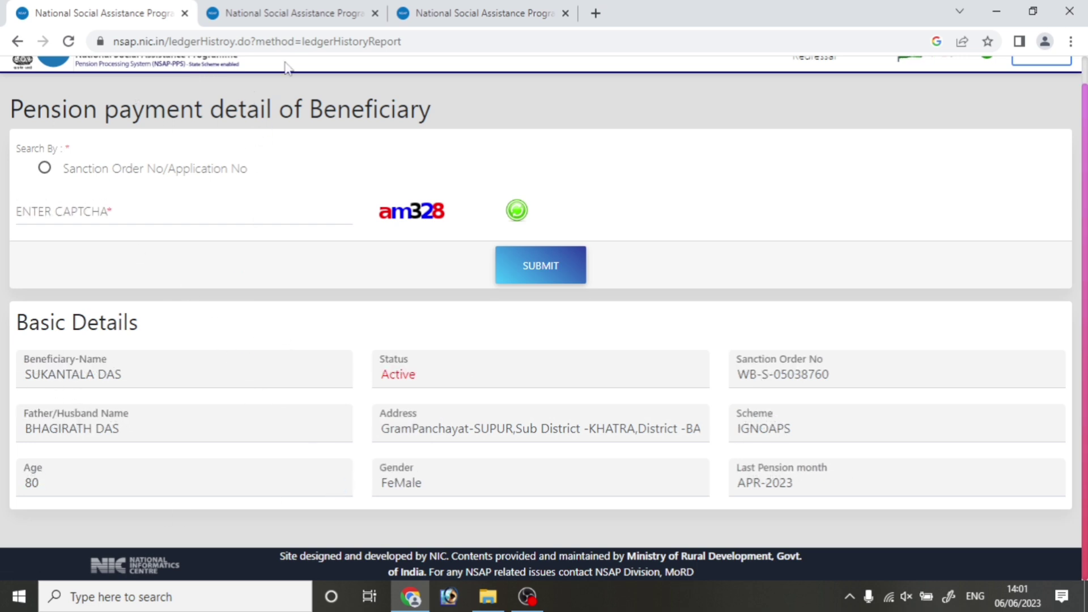
Return to the State Dashboard and change the state from West Bengal to JHARKHAND.
click(286, 12)
scroll(257, 209, up, 3)
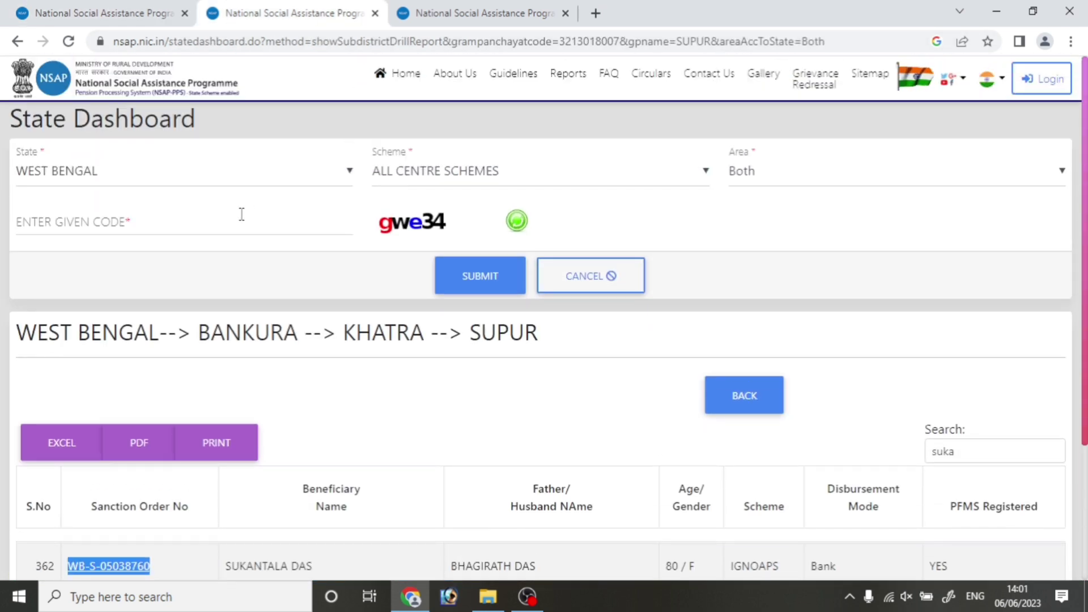
click(123, 187)
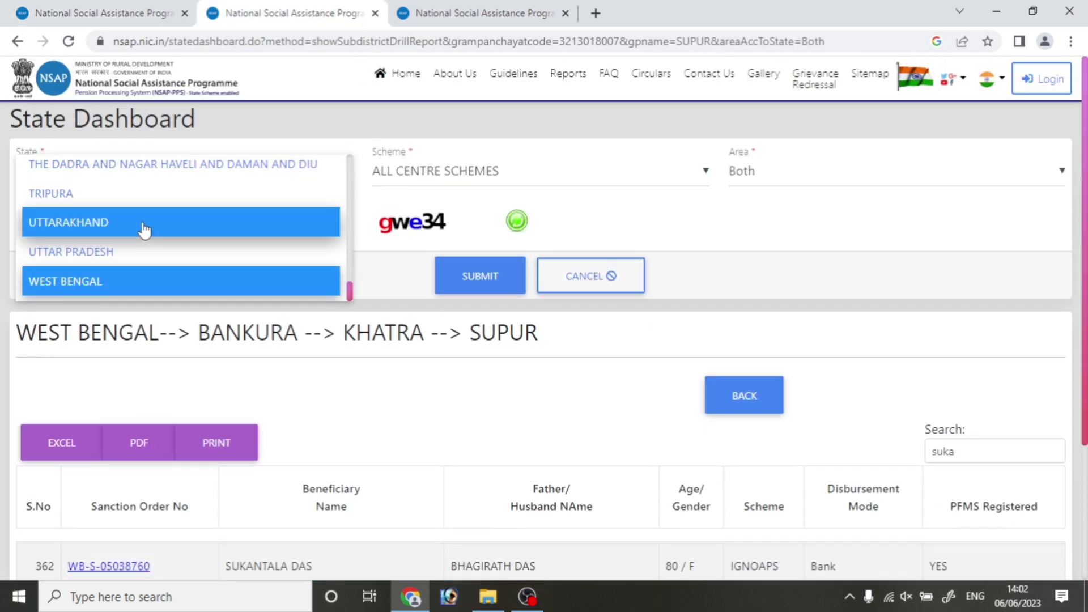
scroll(145, 230, up, 2)
scroll(146, 235, down, 3)
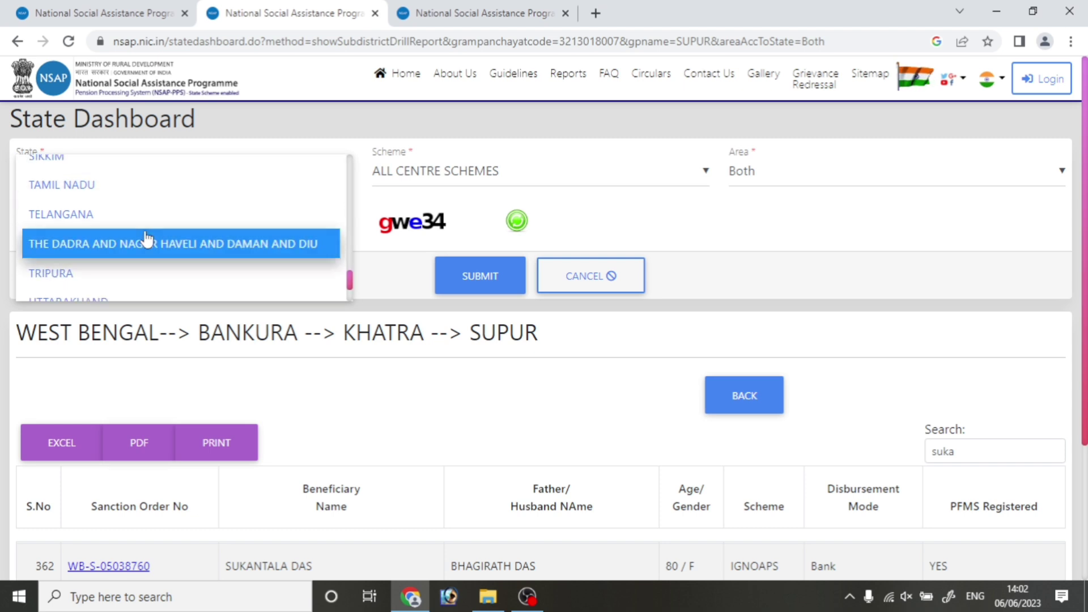
scroll(141, 241, up, 5)
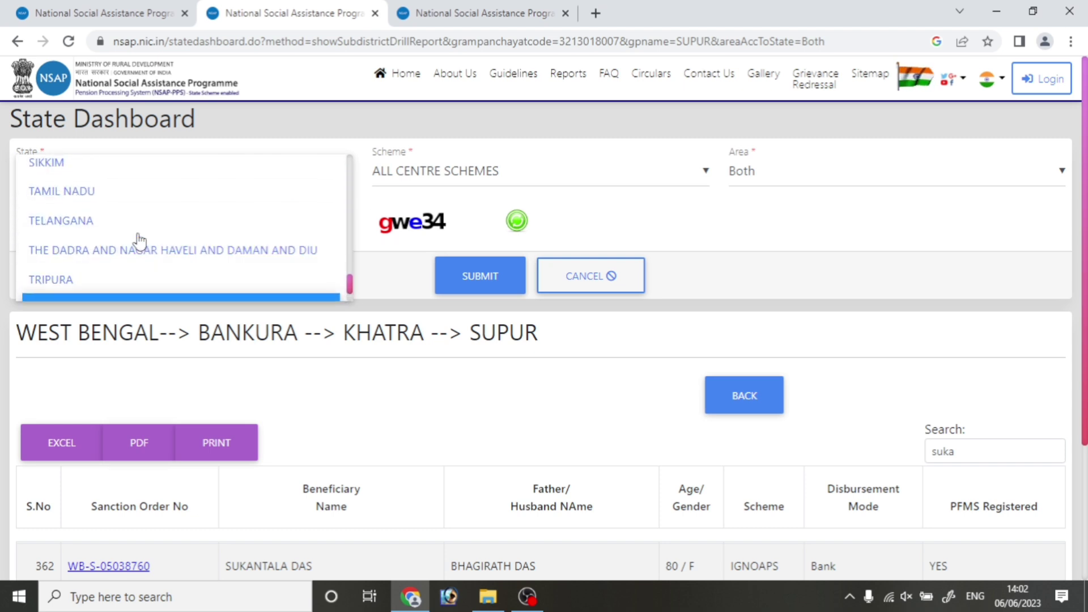
scroll(130, 227, up, 1)
click(85, 196)
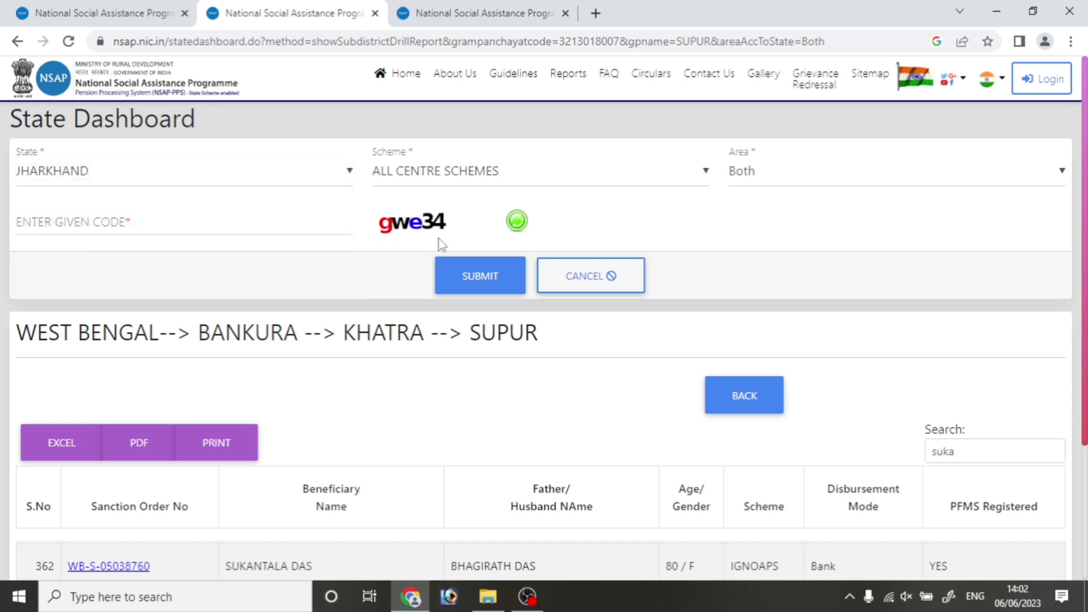
Try to submit the Jharkhand dashboard query with ALL CENTRE SCHEMES, area Both and the displayed captcha code.
click(437, 173)
click(439, 175)
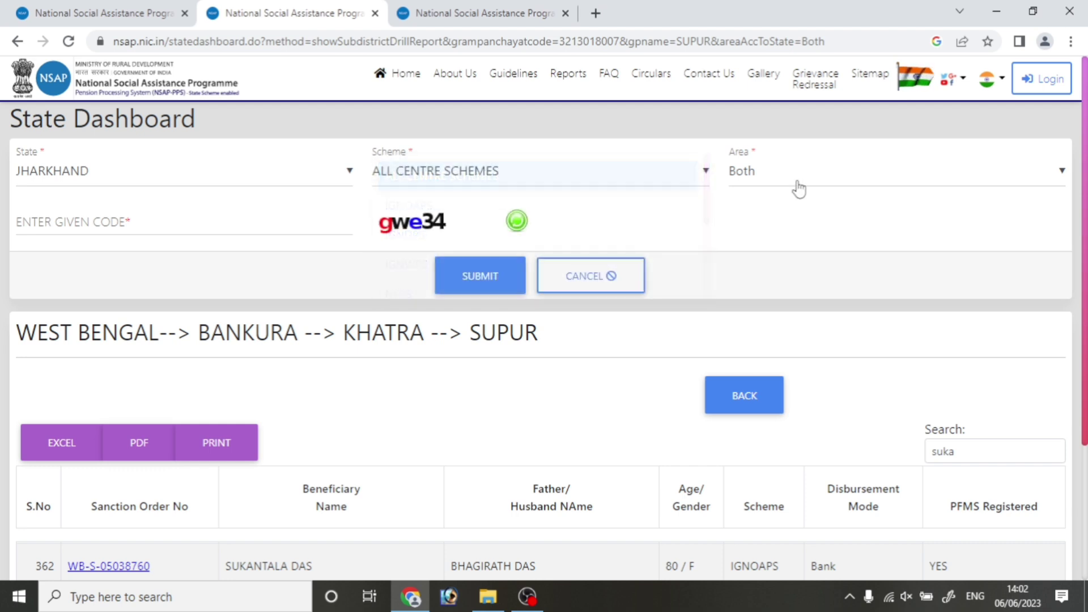
click(122, 226)
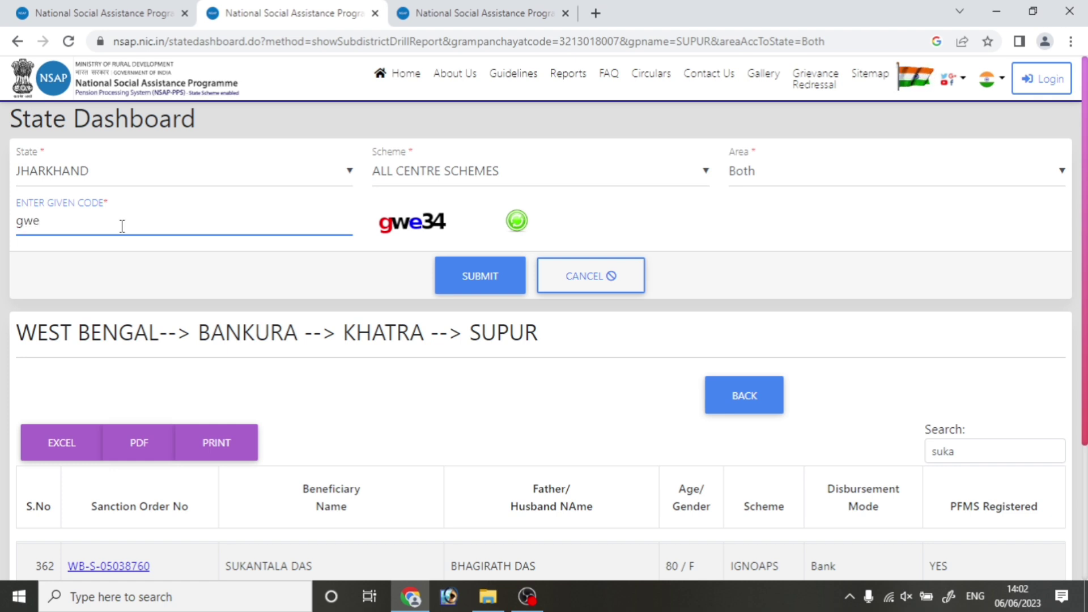
click(450, 282)
Close the extra beneficiary details page, enter the new captcha code for Jharkhand and submit the dashboard query.
click(565, 13)
click(192, 221)
text(4)
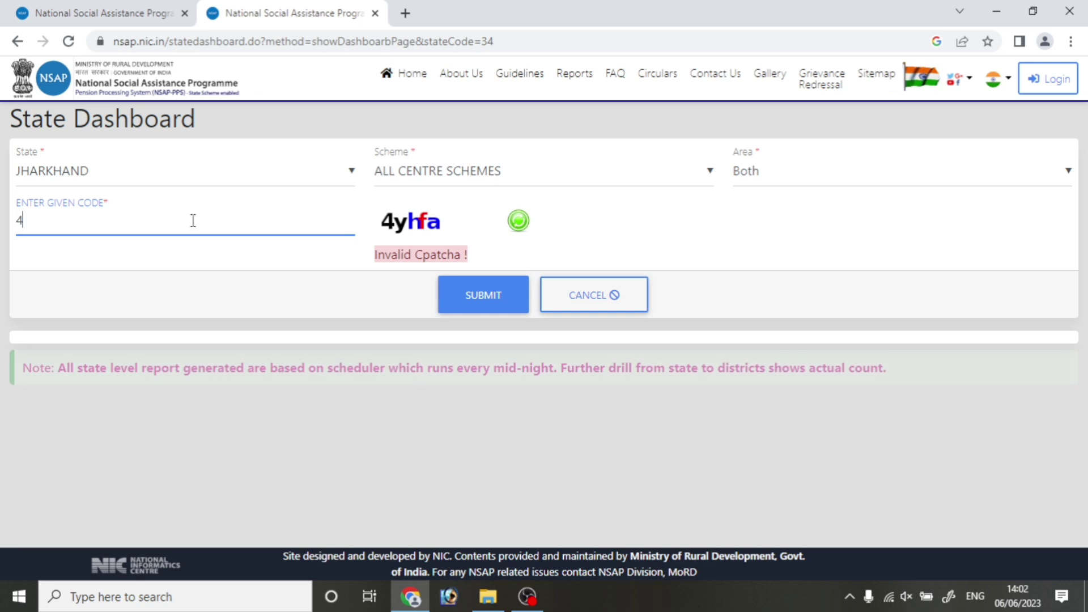
text(yhfa)
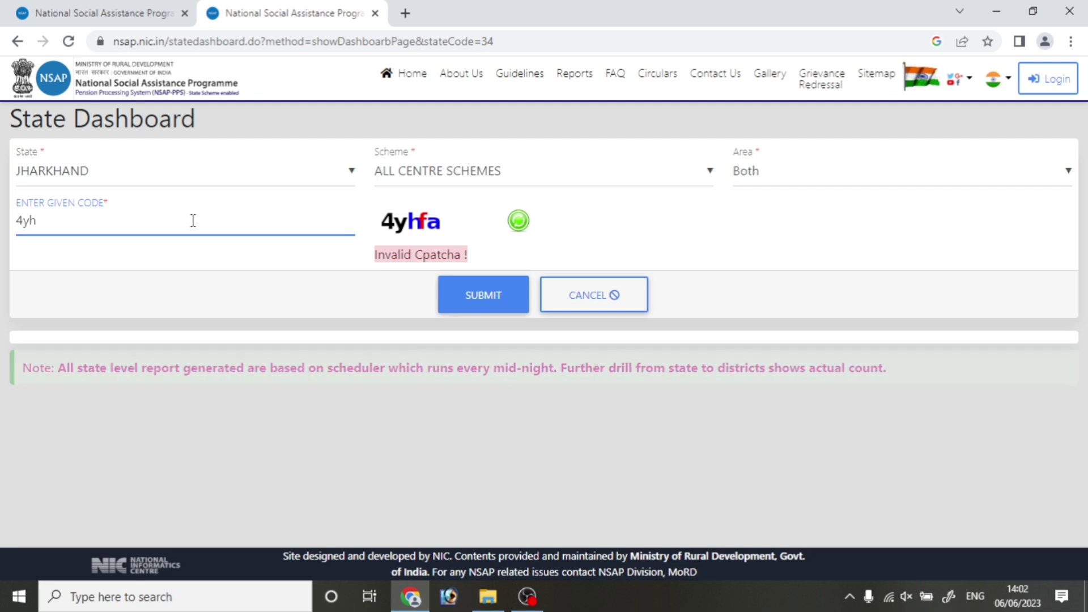
click(476, 293)
Drill down from the Jharkhand district list into PURBI SINGHBHUM and its JAMSHEDPUR NOTIFIED AREA.
scroll(479, 382, down, 5)
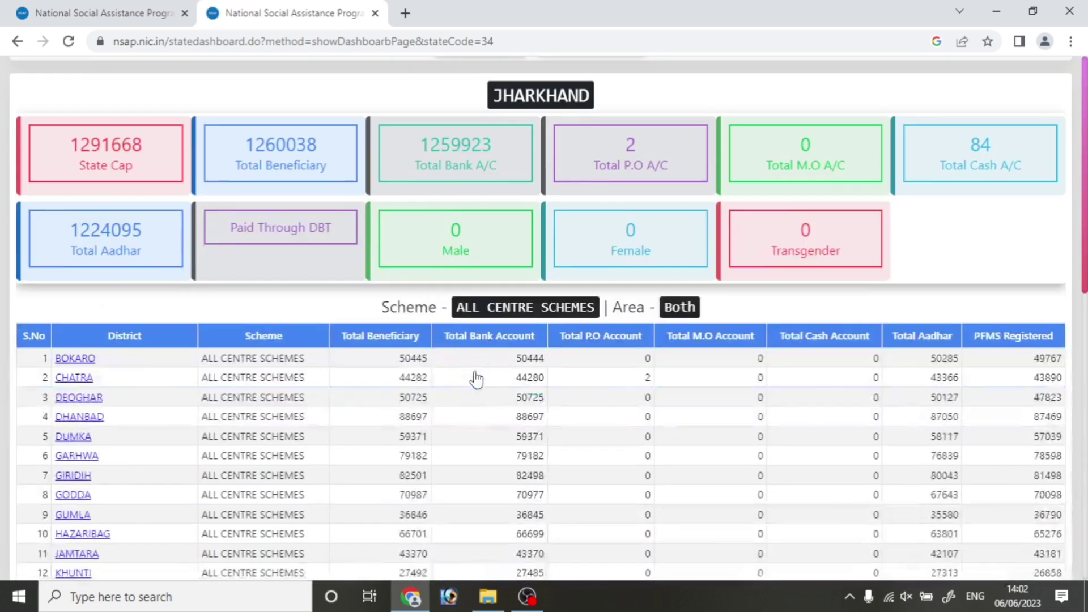
scroll(145, 351, down, 3)
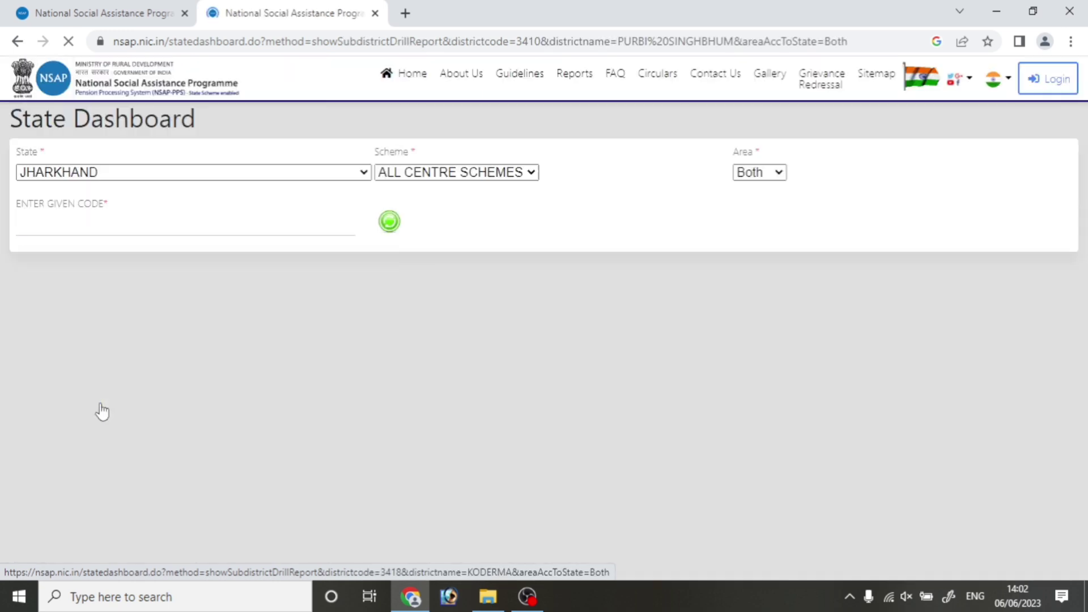
scroll(413, 355, down, 7)
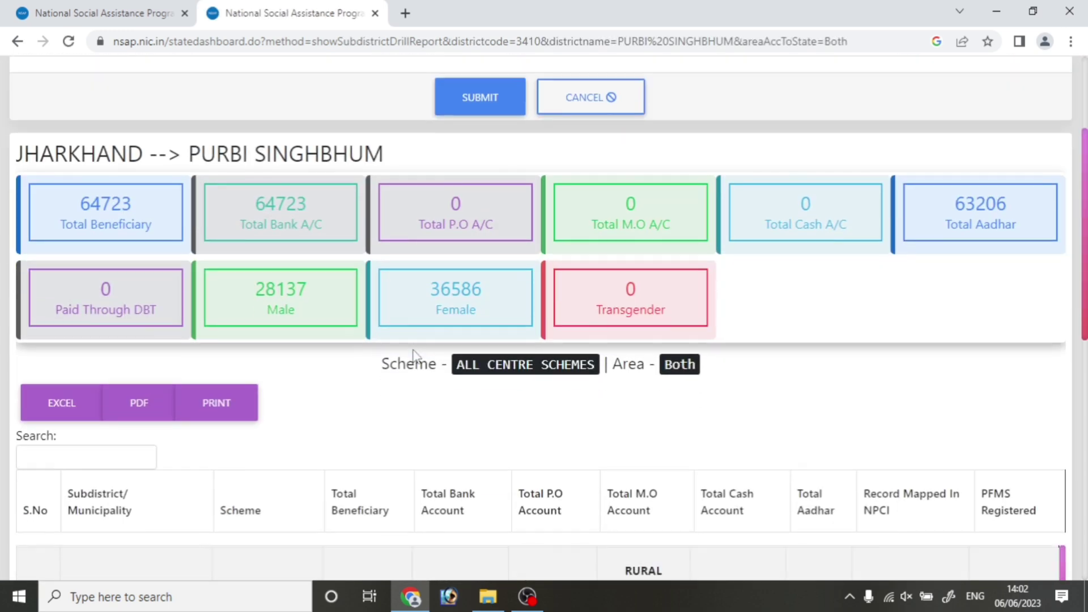
scroll(417, 356, down, 2)
scroll(128, 283, down, 4)
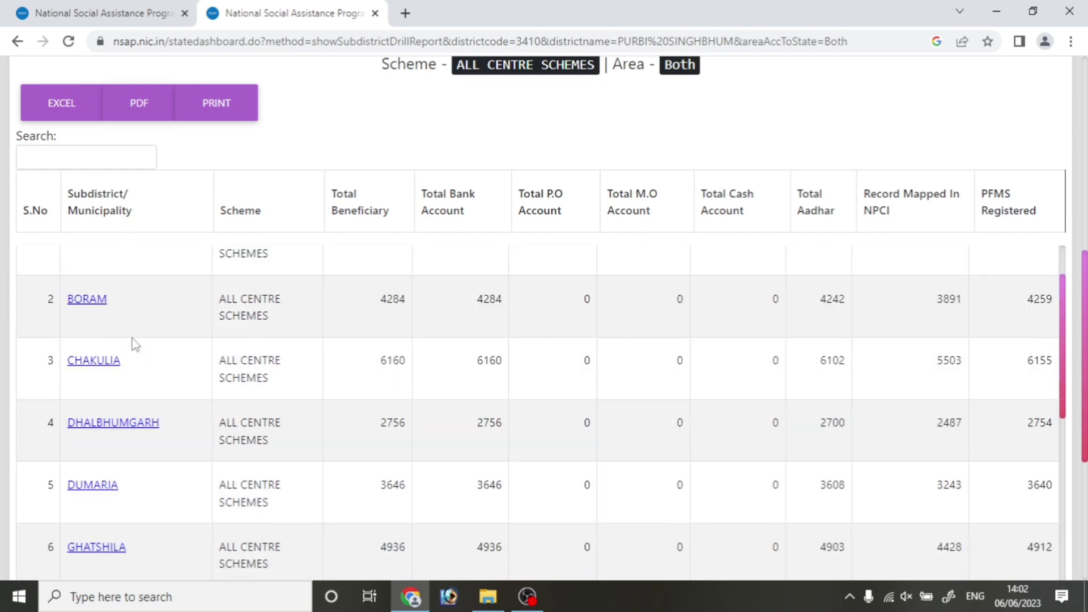
scroll(150, 446, down, 2)
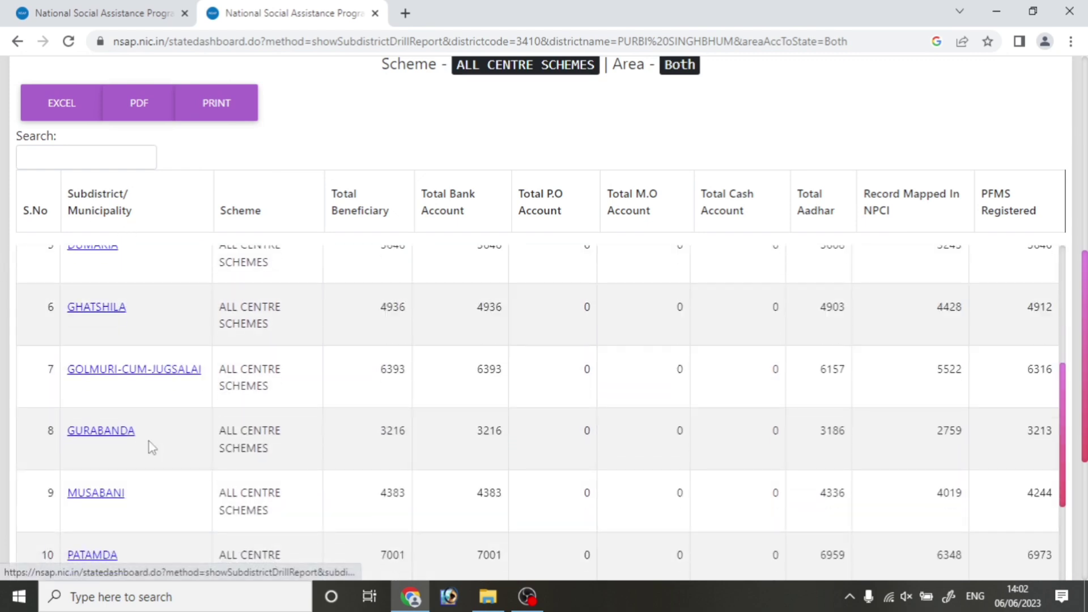
scroll(146, 437, down, 2)
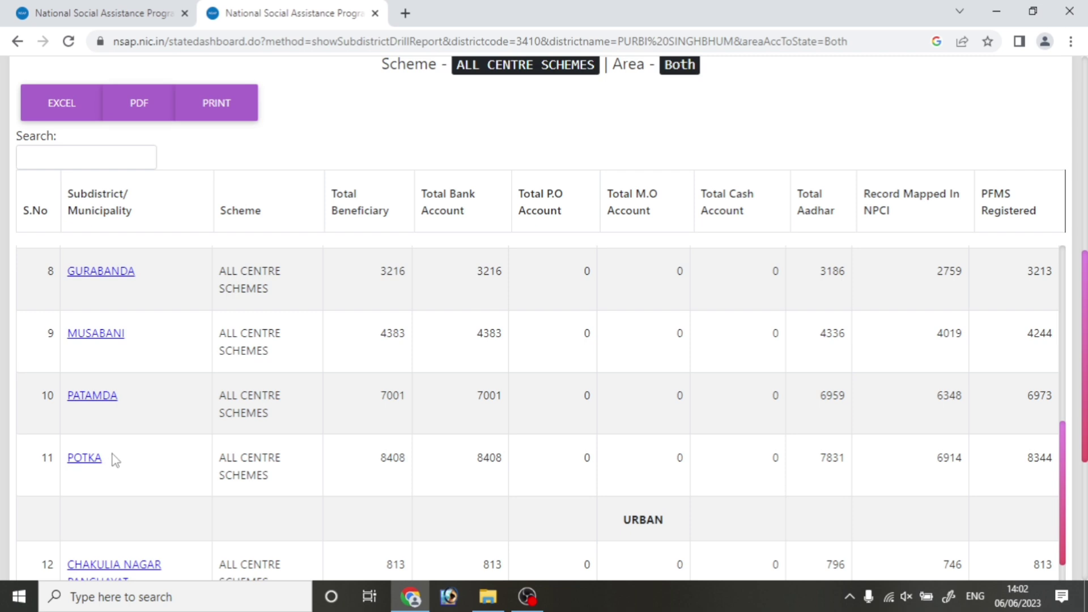
scroll(116, 453, down, 2)
scroll(144, 460, down, 2)
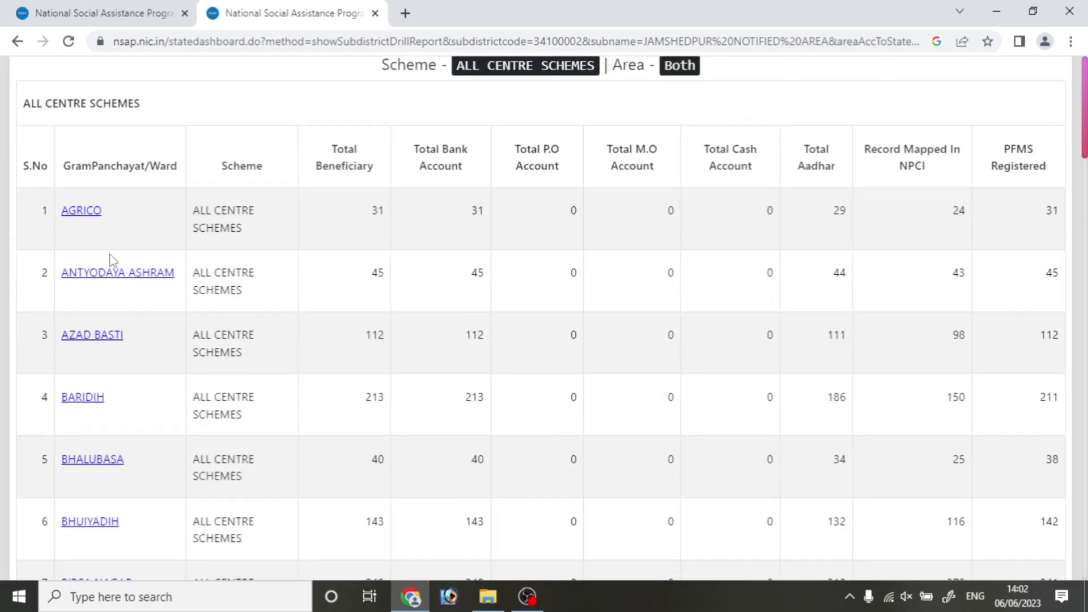
Open the KADMA ward's beneficiary list from the JAMSHEDPUR NOTIFIED AREA wards.
scroll(128, 369, down, 1)
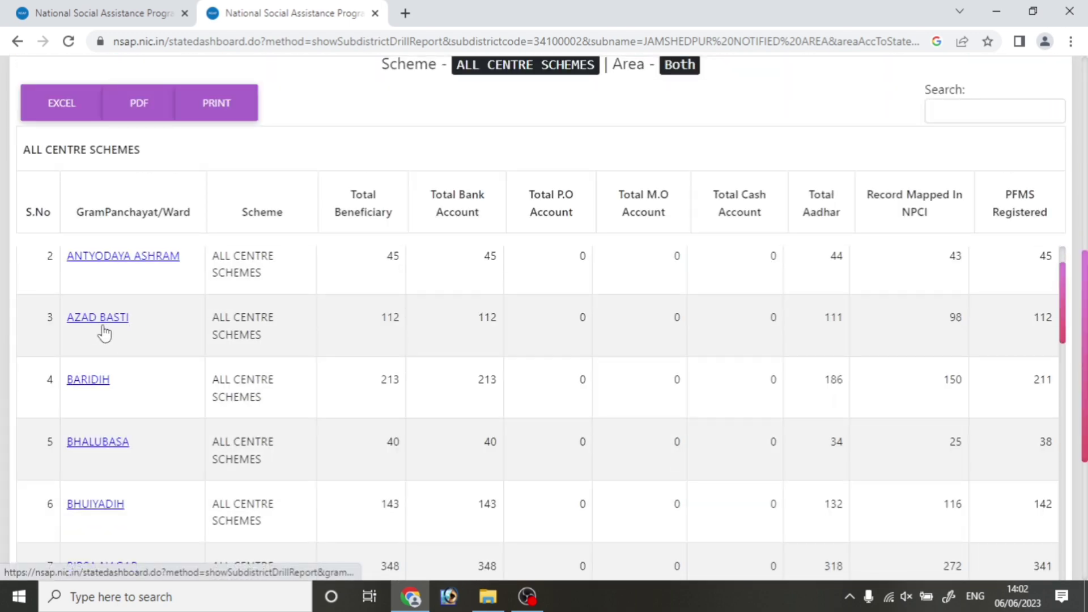
scroll(103, 377, down, 3)
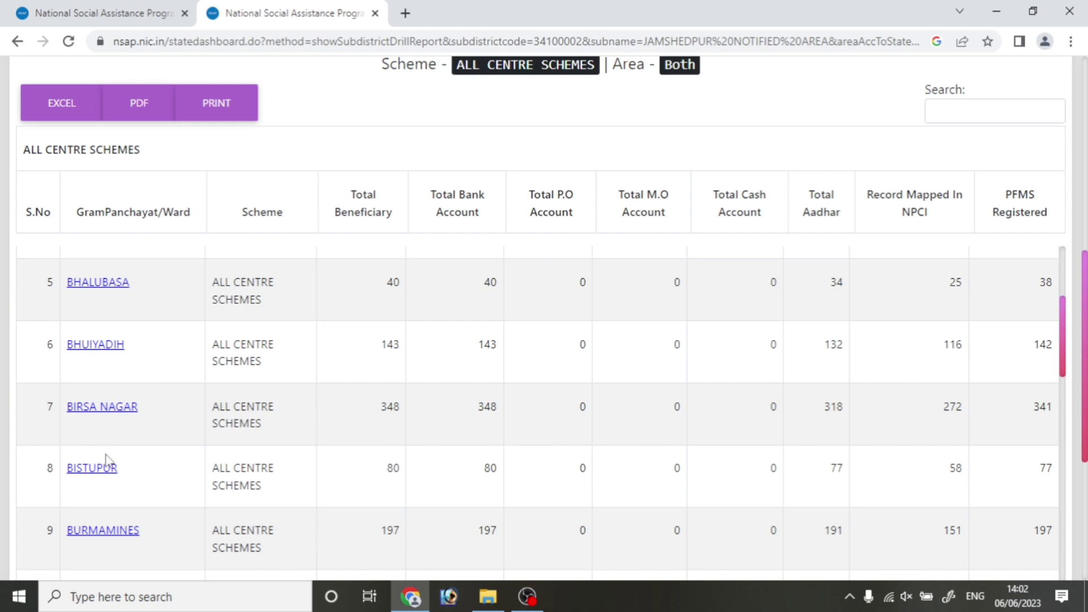
scroll(111, 479, down, 5)
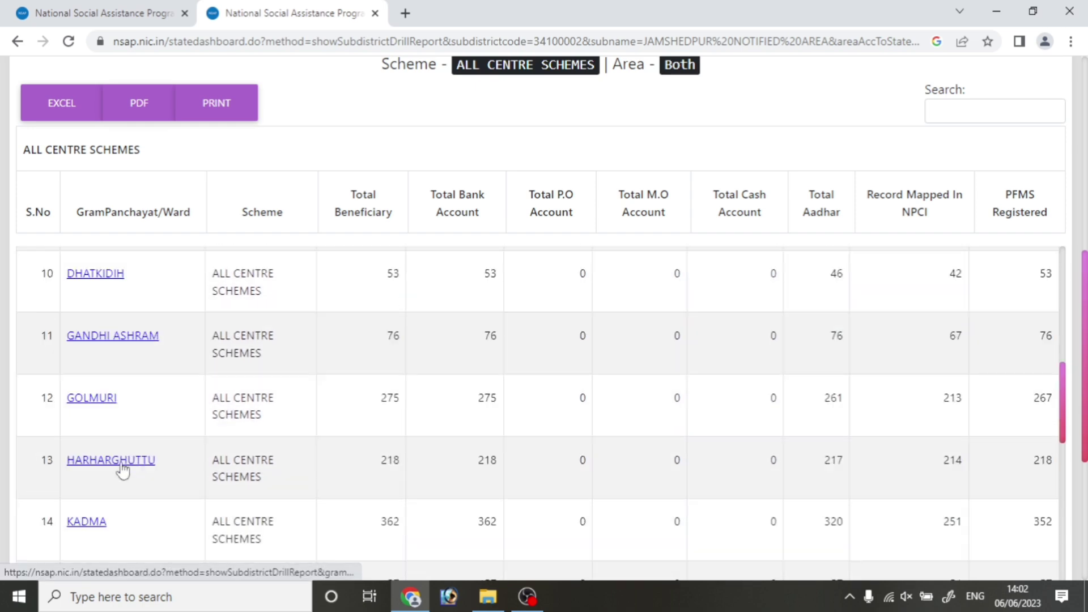
scroll(130, 462, down, 1)
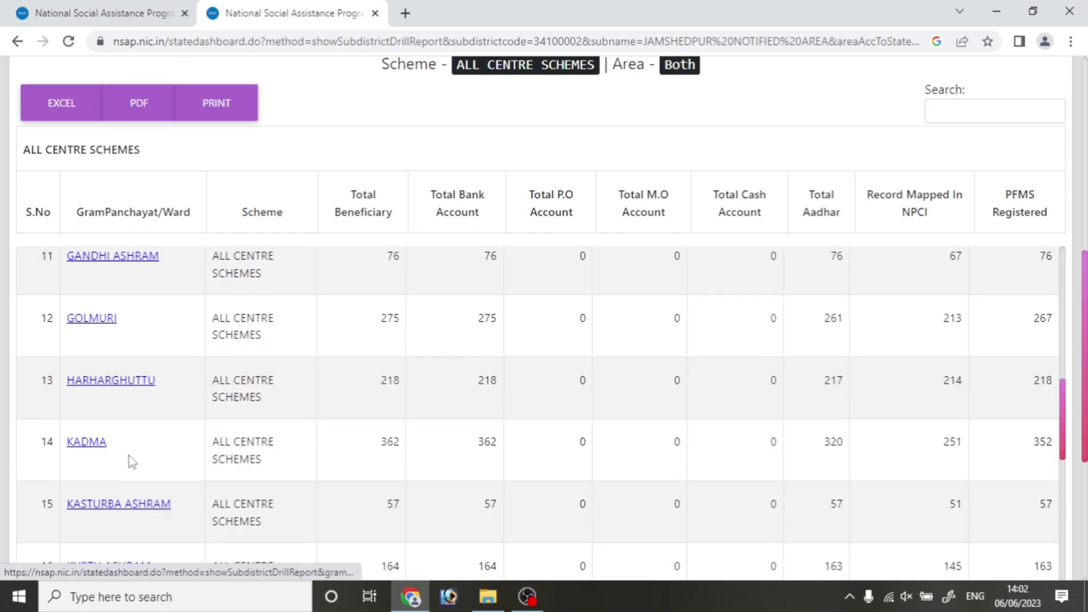
click(96, 447)
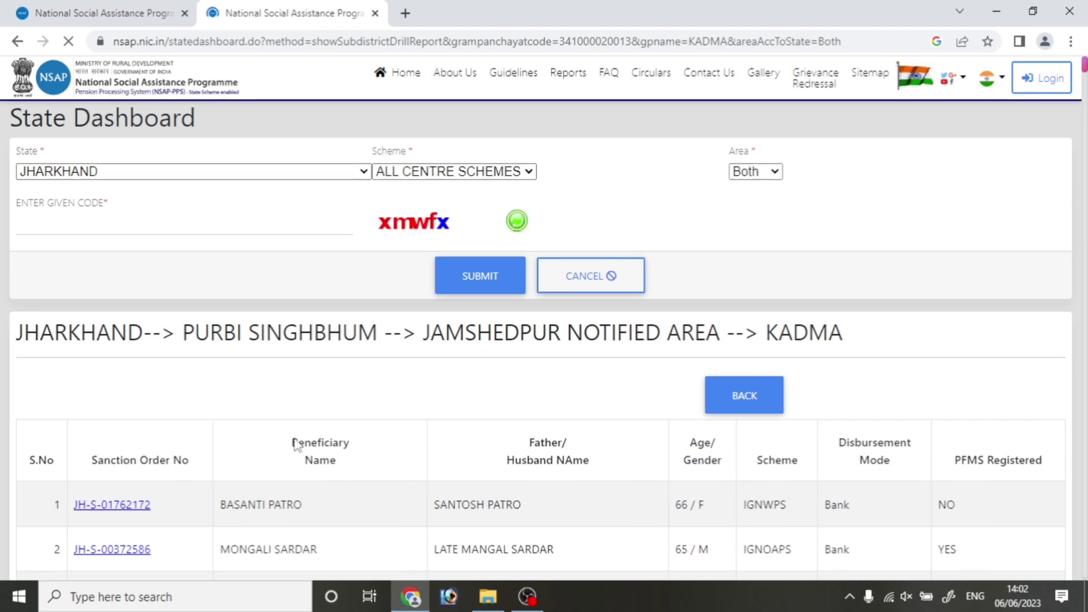
Browse the KADMA beneficiary list and open the basic details for the sanction order in row 27.
scroll(294, 444, down, 3)
scroll(283, 364, down, 6)
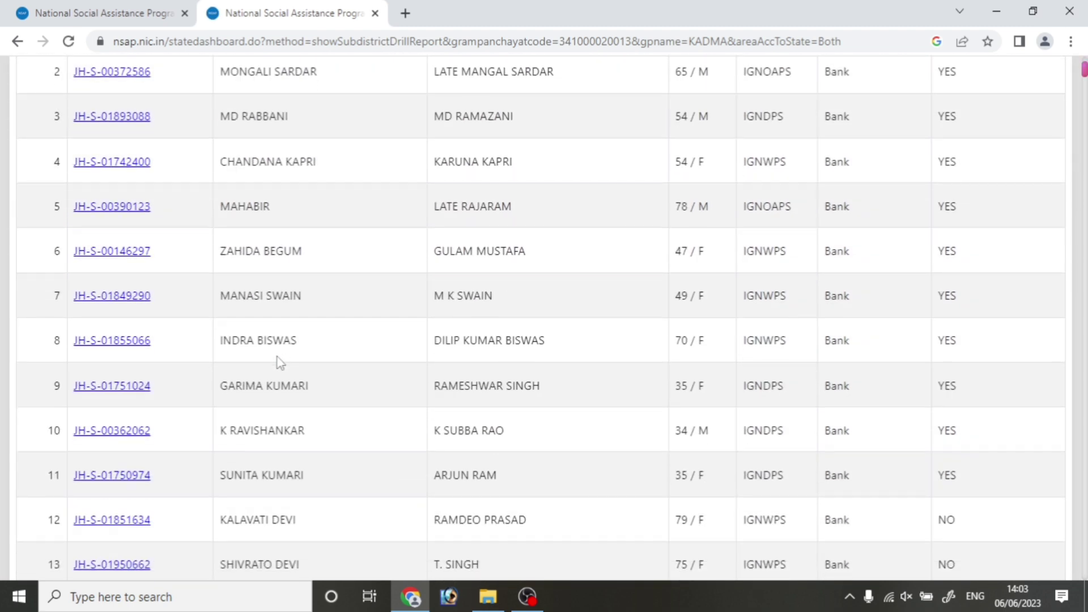
scroll(280, 361, down, 5)
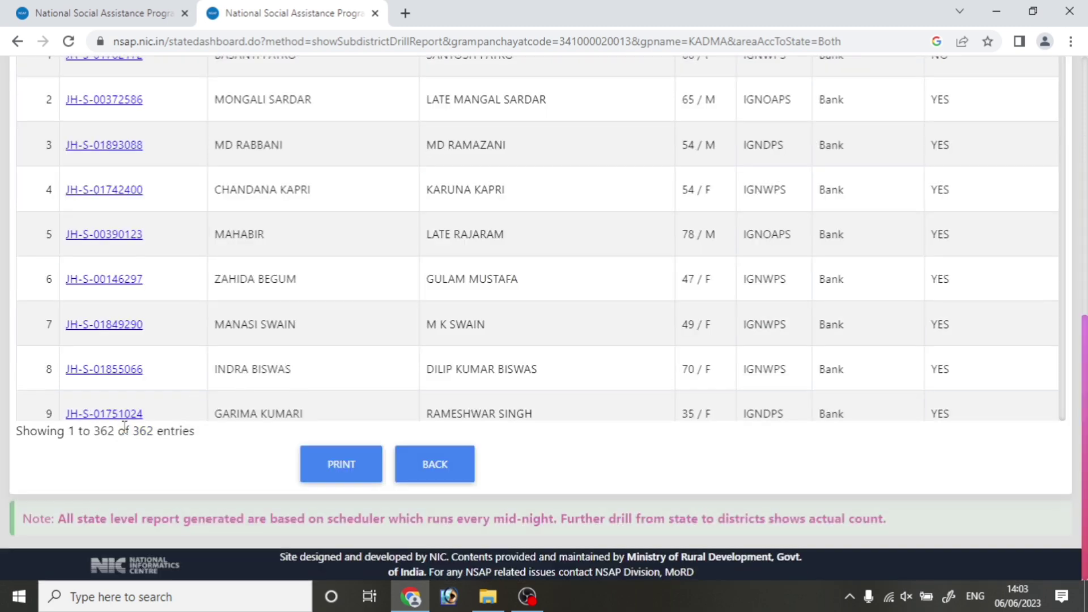
scroll(297, 338, down, 4)
scroll(297, 336, down, 1)
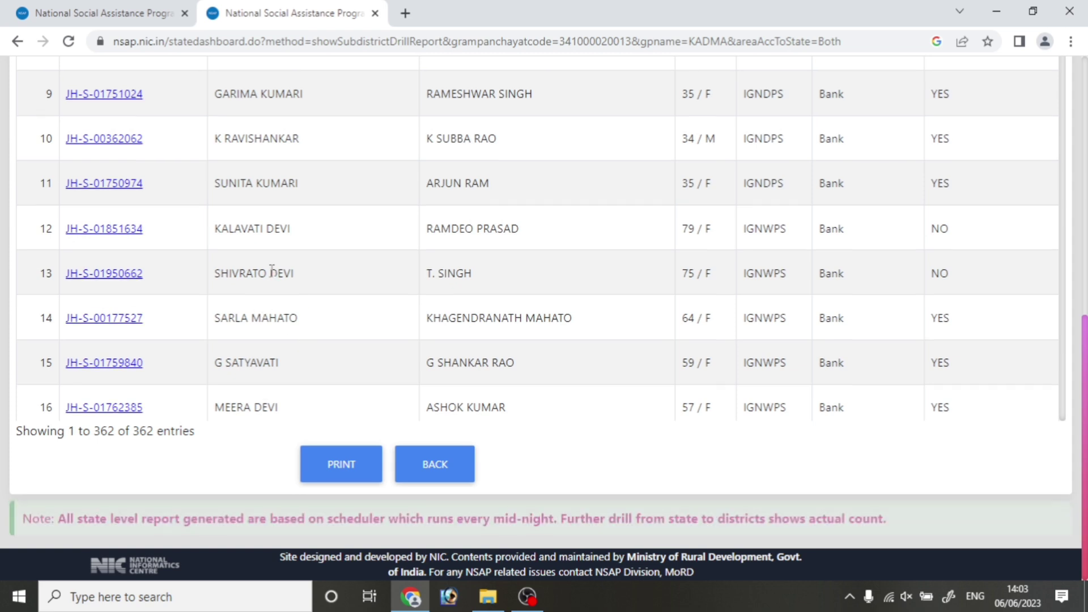
scroll(272, 271, down, 4)
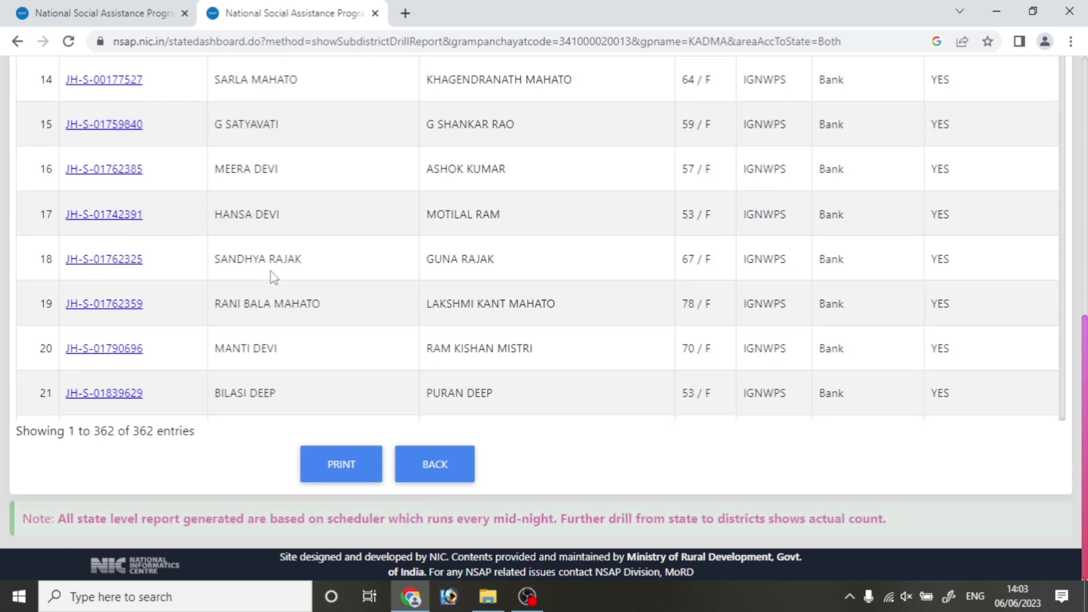
scroll(272, 274, down, 3)
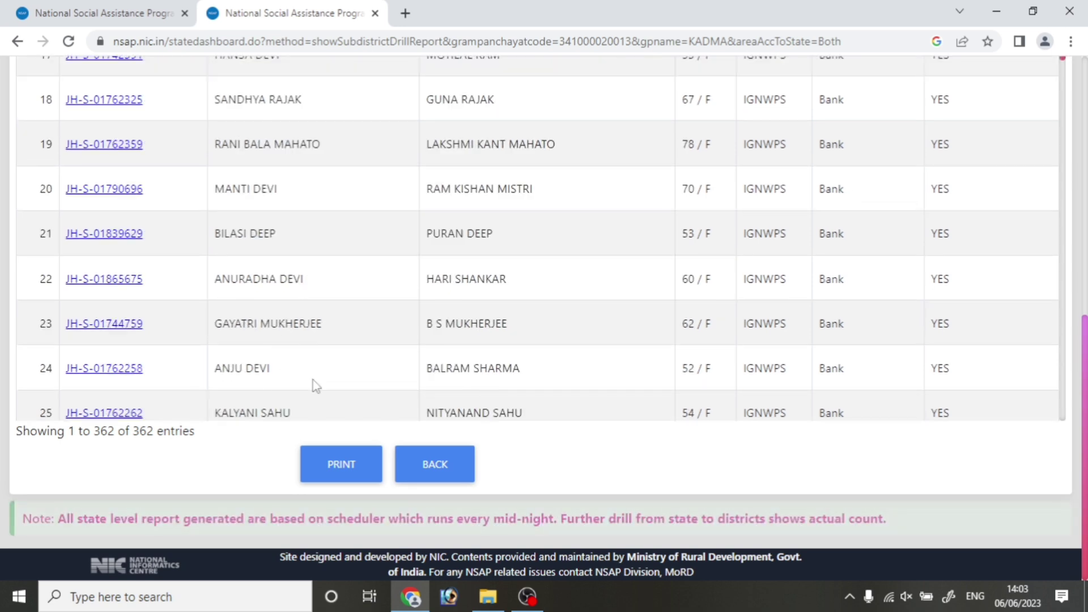
scroll(227, 351, down, 3)
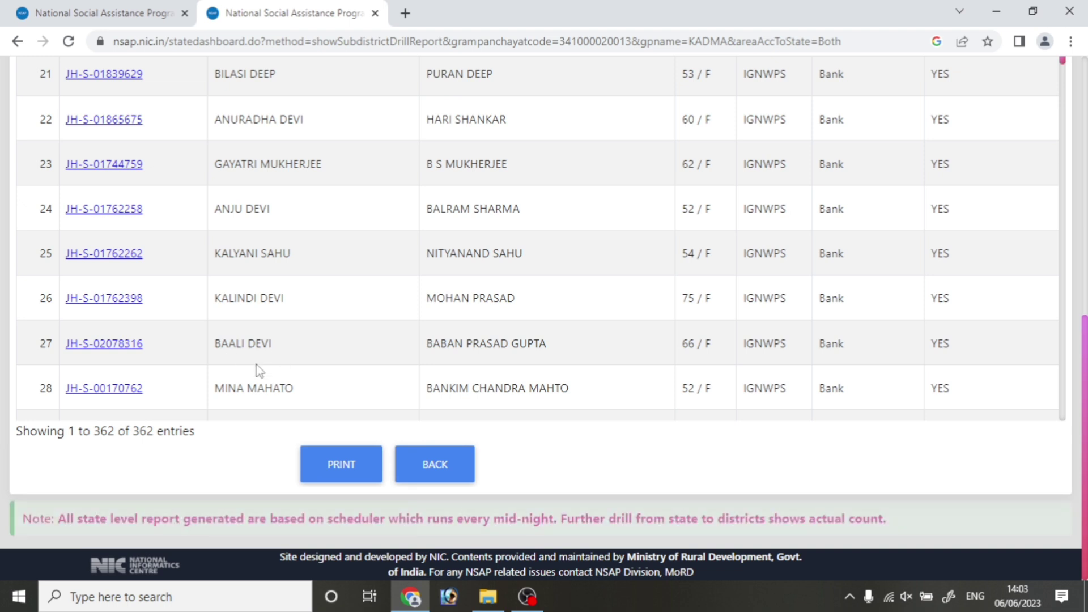
click(104, 343)
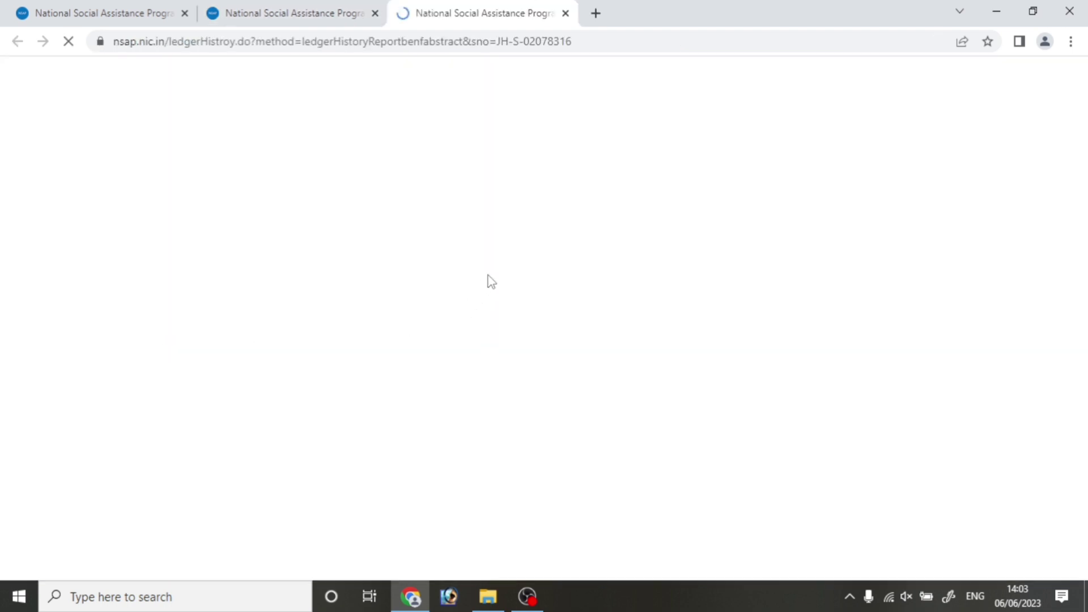
scroll(794, 453, down, 1)
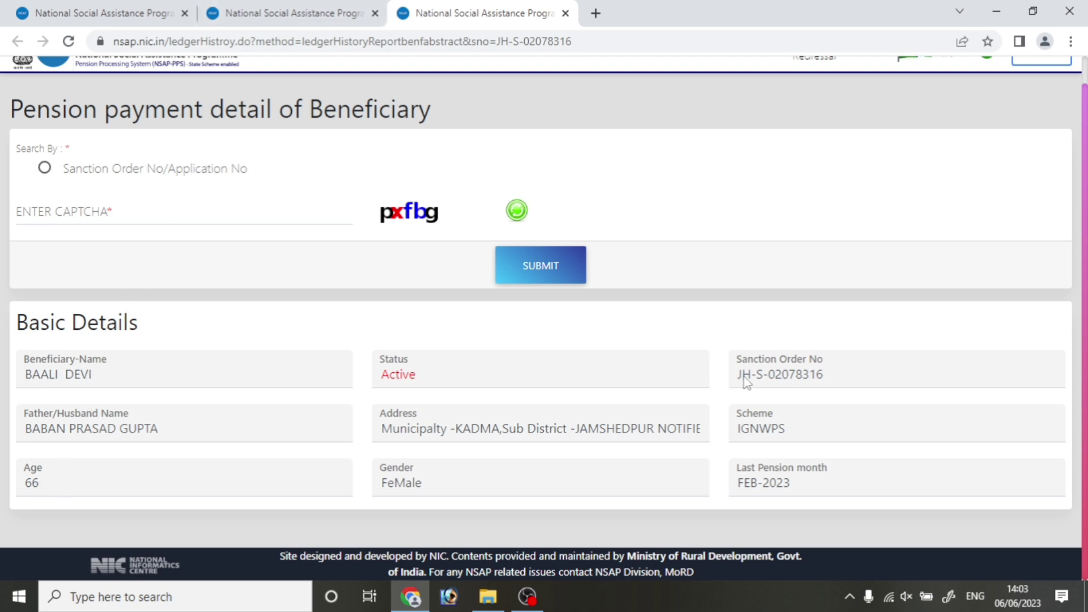
Return to the KADMA beneficiary list and copy the sanction order number in row 27.
click(236, 5)
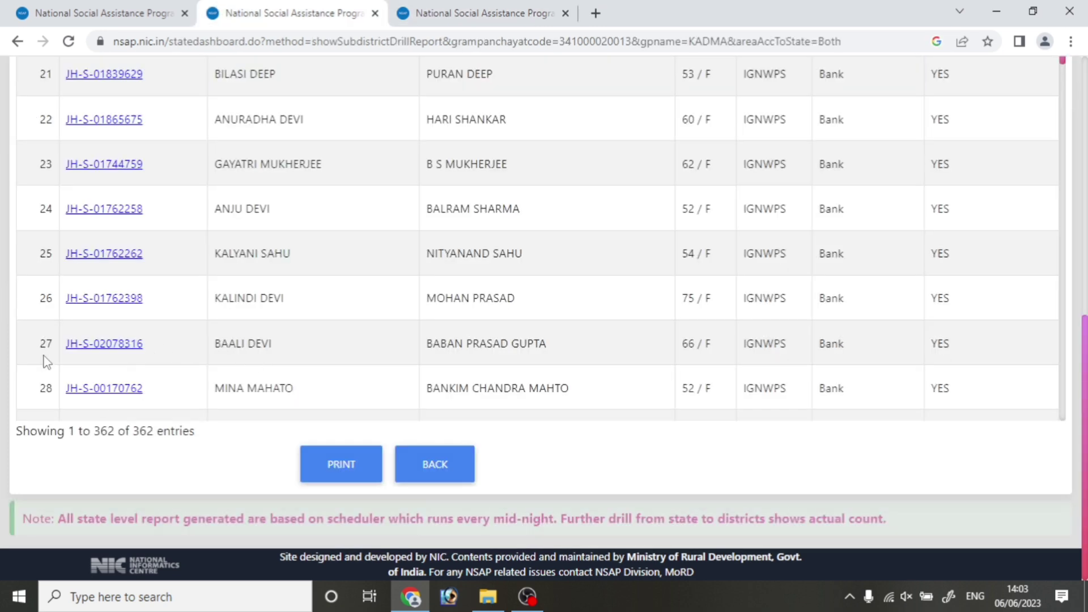
drag(64, 354, 165, 360)
key(ctrl+c)
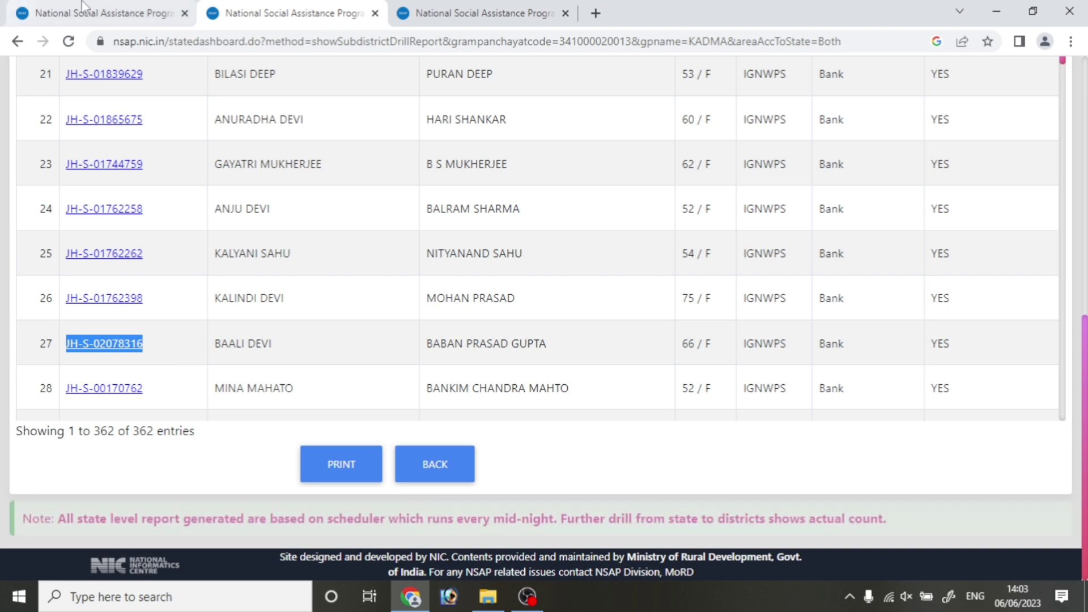
On the original Pension payment detail of Beneficiary page, replace the sanction order number with the copied one, enter the displayed captcha code and submit.
key(ctrl+shift+Tab)
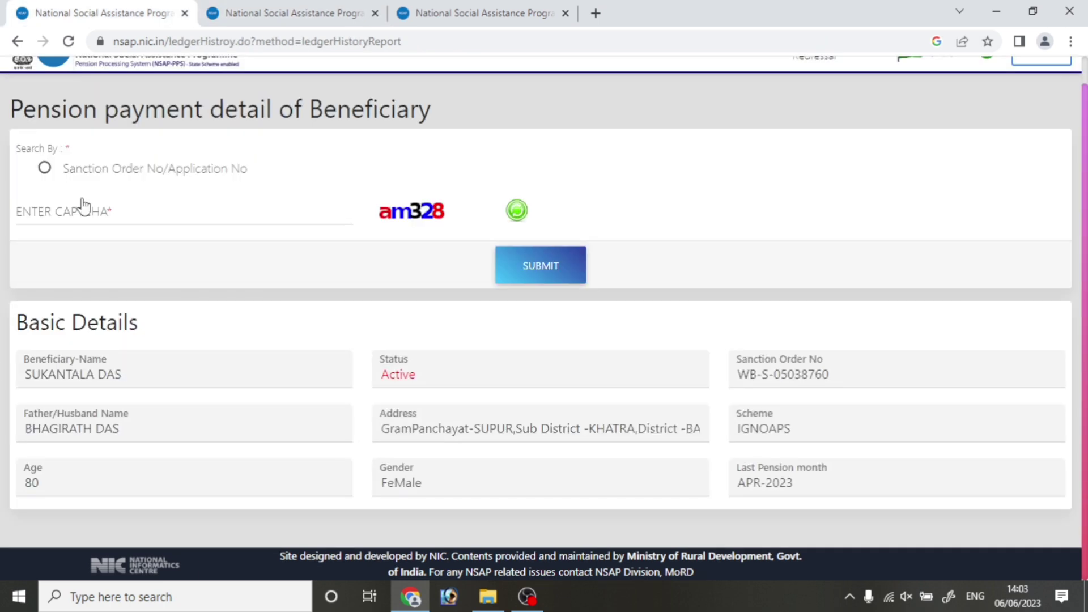
click(45, 173)
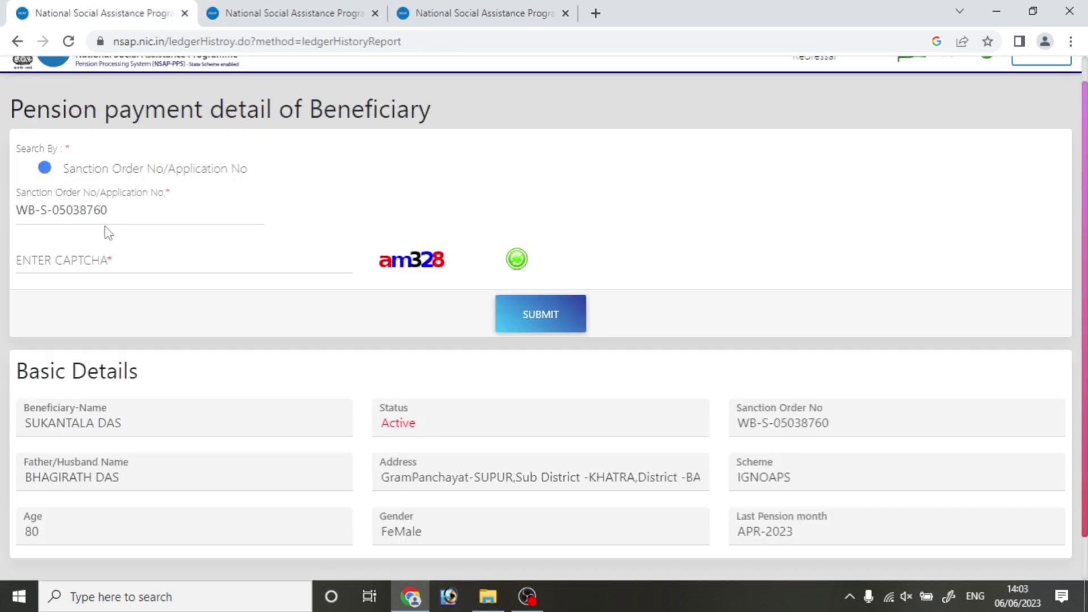
drag(116, 206, 3, 201)
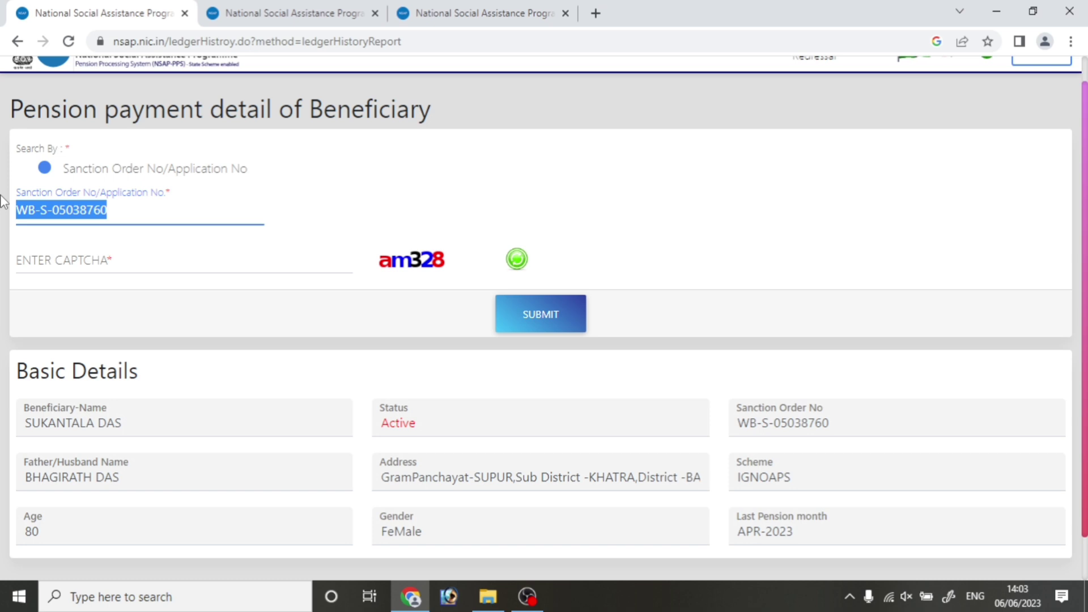
key(ctrl+v)
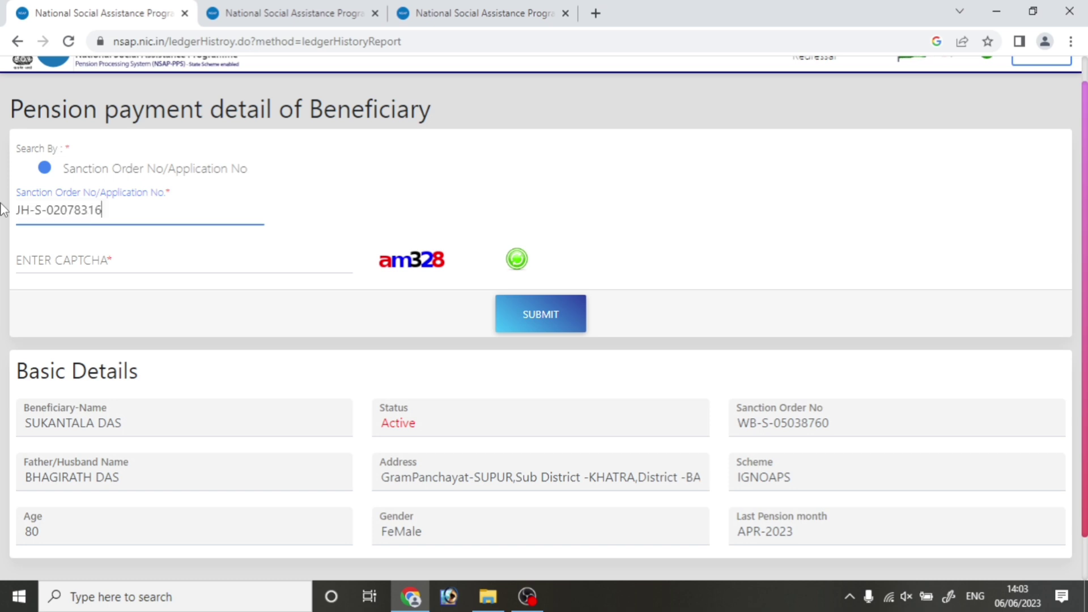
click(63, 256)
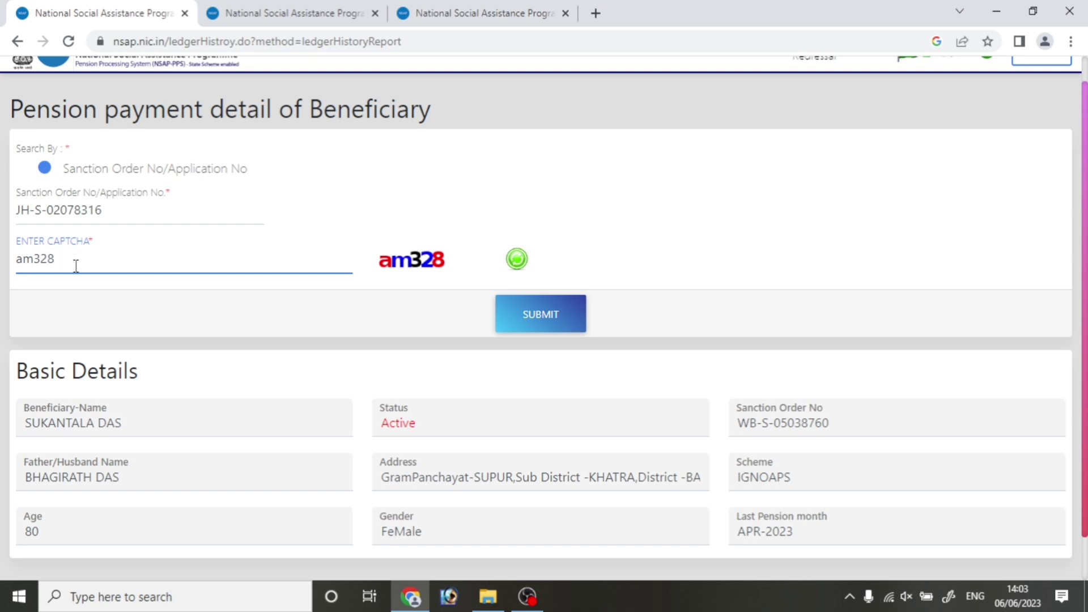
click(534, 321)
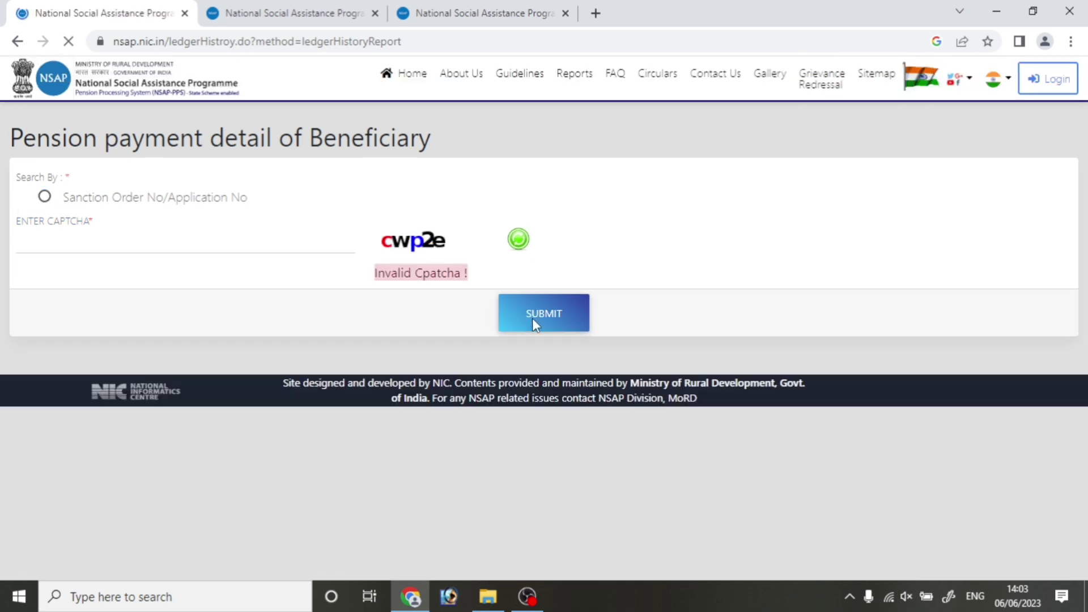
Reselect the search by Sanction Order No/Application No, enter the new captcha code and resubmit the Jharkhand beneficiary's search.
click(45, 199)
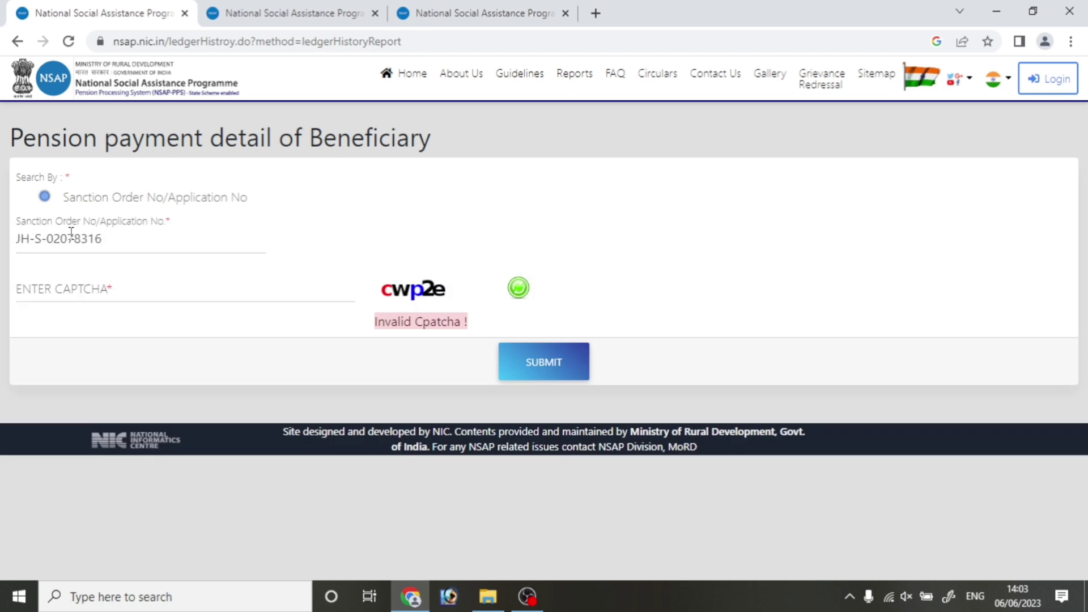
click(100, 292)
text(cwp2e)
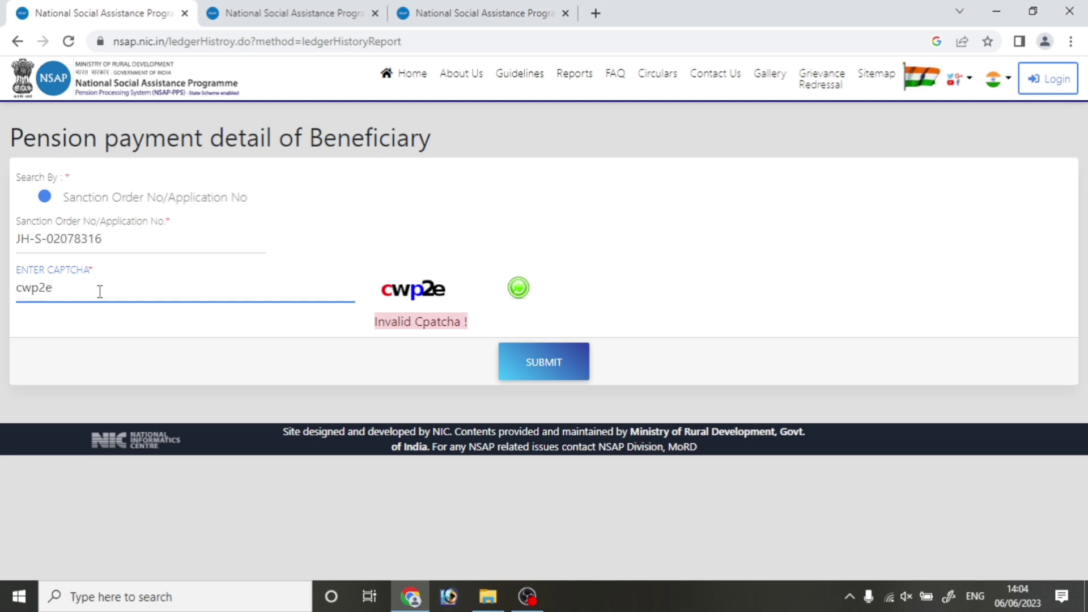
click(529, 370)
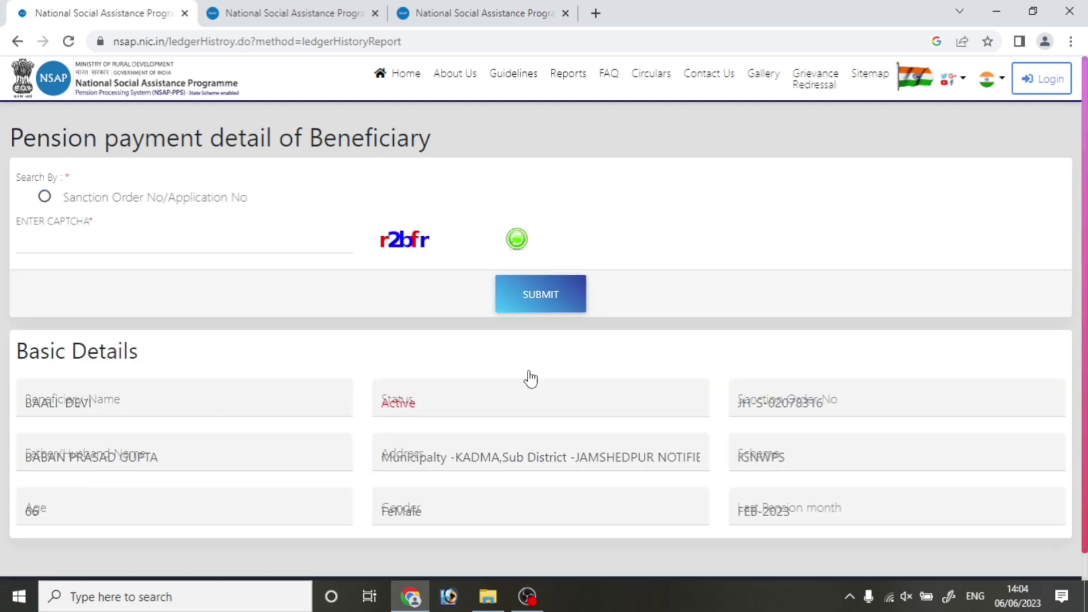